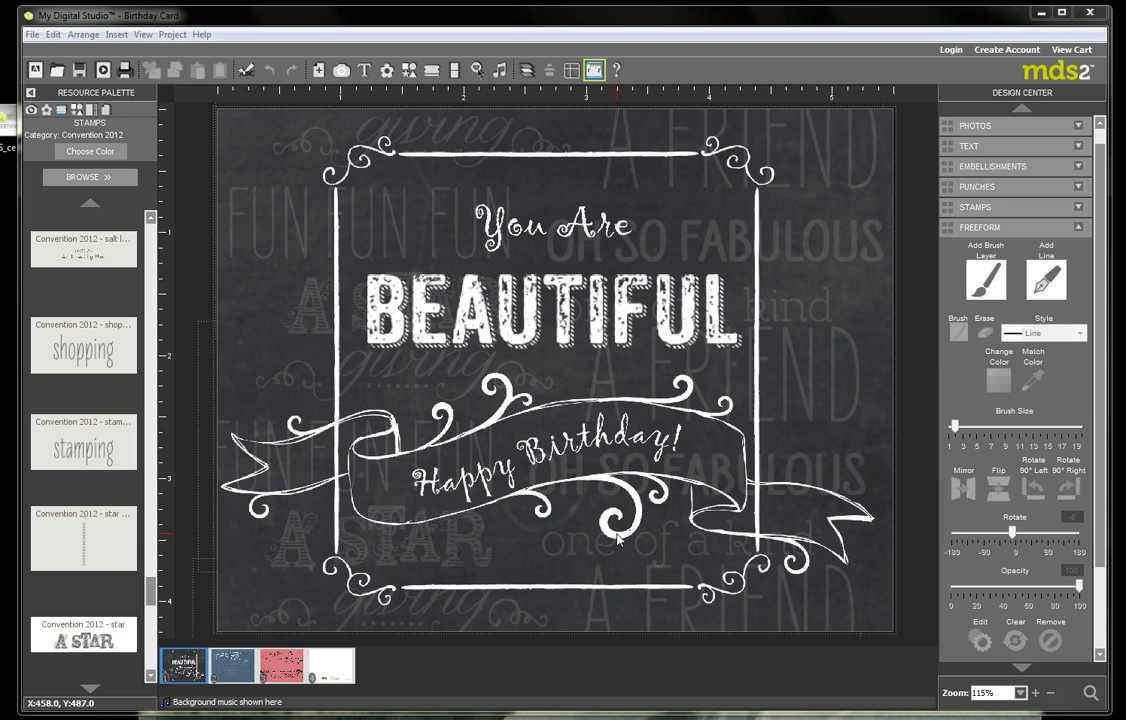
Add a freeform line to the pink third page and convert it to a curve in the Shape Editor
left_click(282, 676)
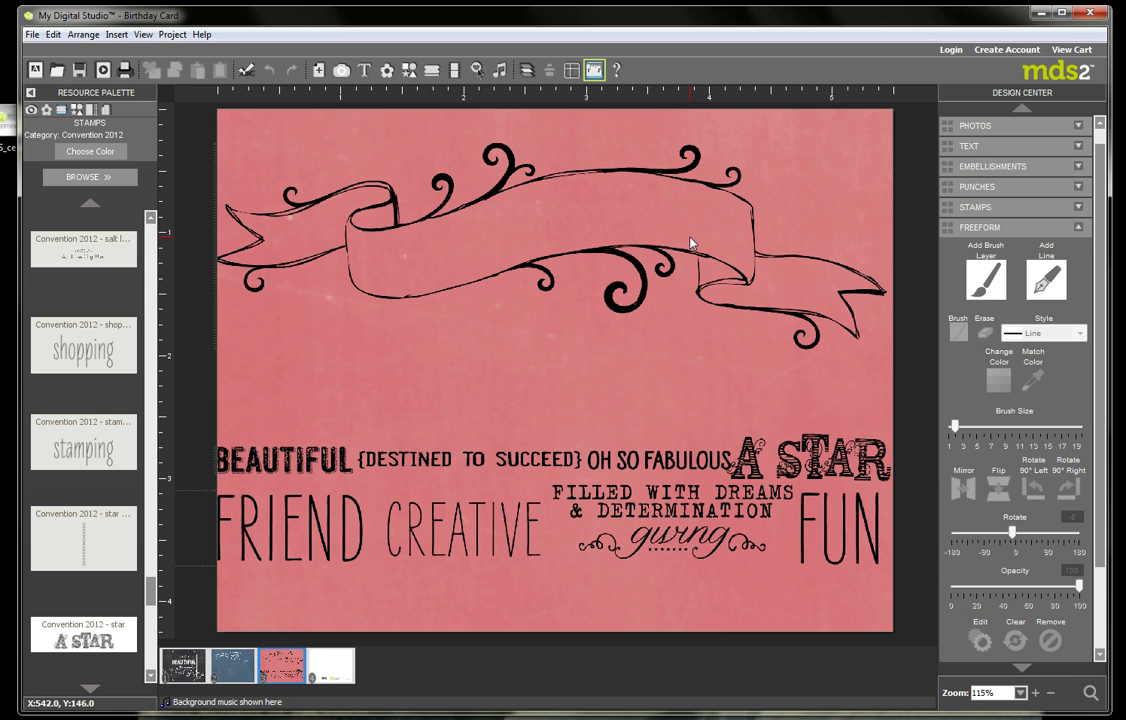
left_click(1047, 283)
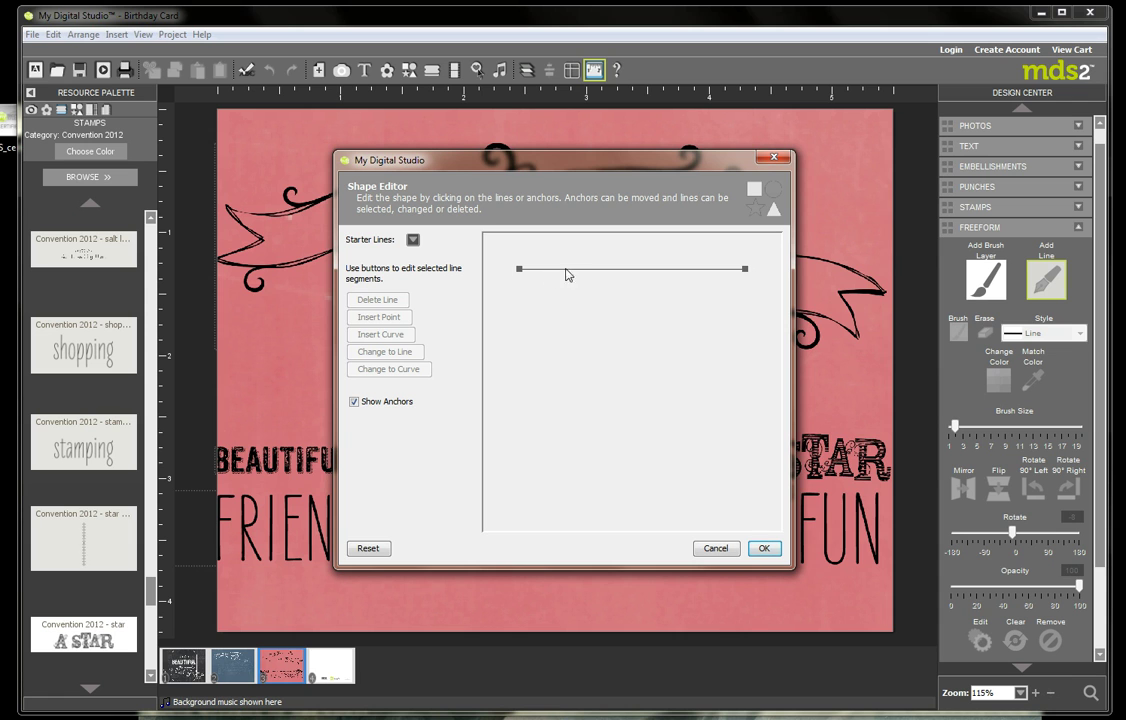
left_click(598, 269)
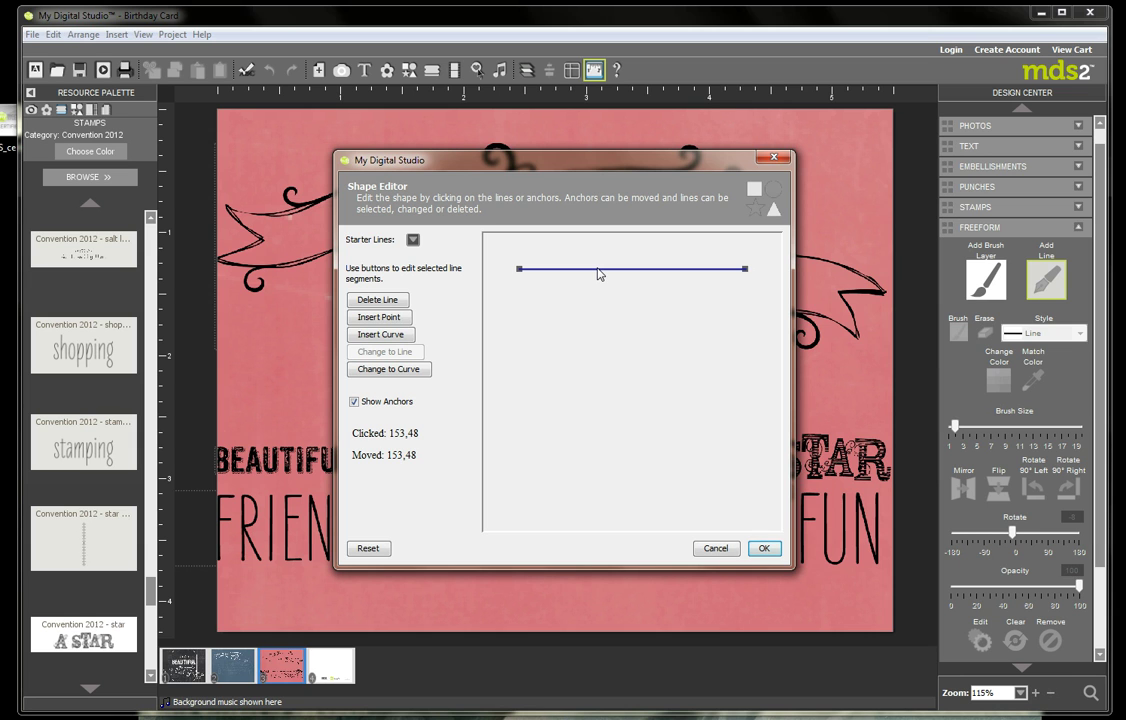
left_click(420, 370)
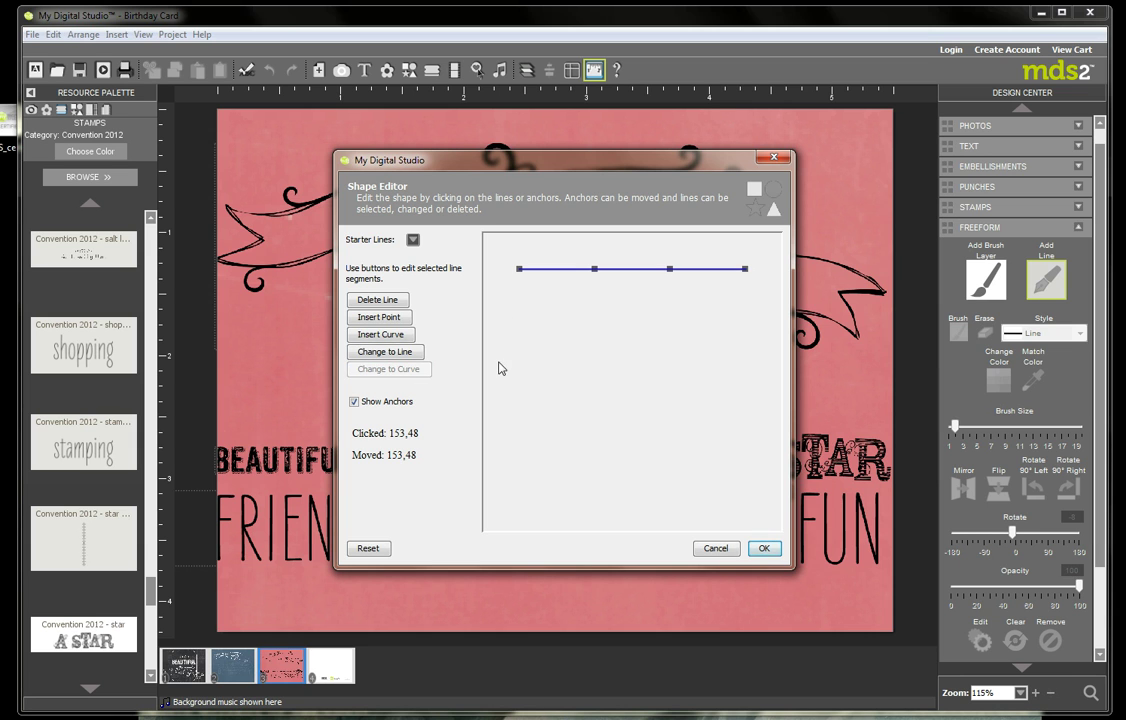
Shape the curve into a gentle arch by lowering its left end and raising its right middle anchor, and place it on the page
left_click_drag(532, 162, 452, 313)
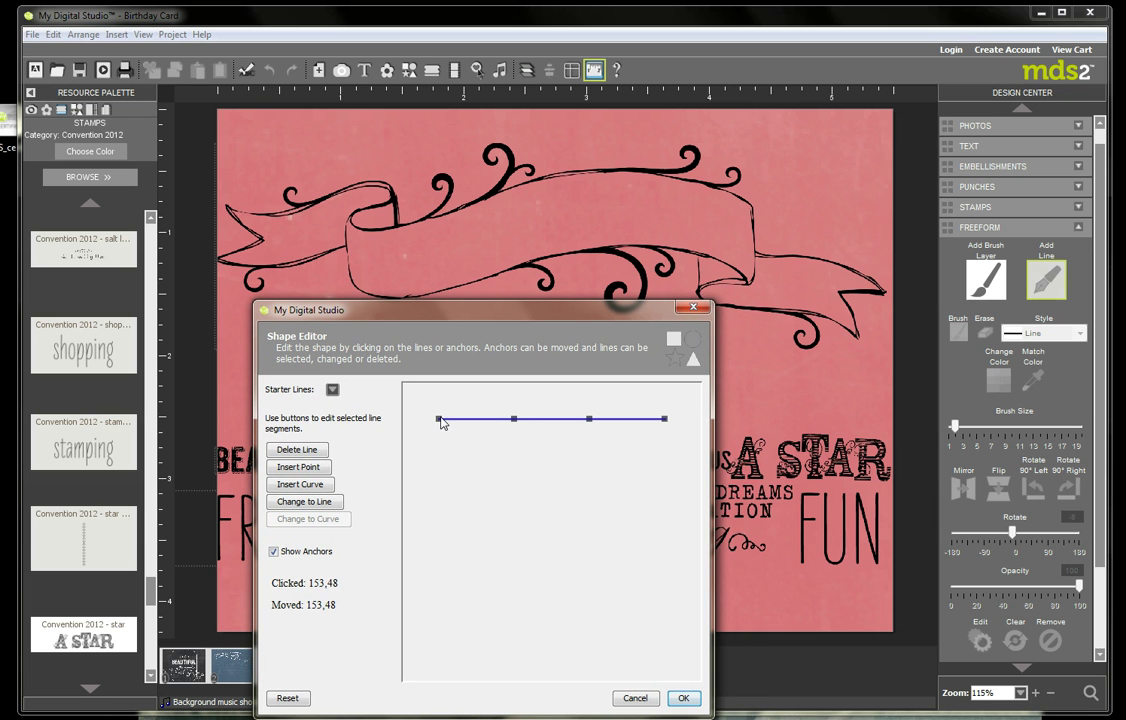
left_click_drag(442, 422, 443, 437)
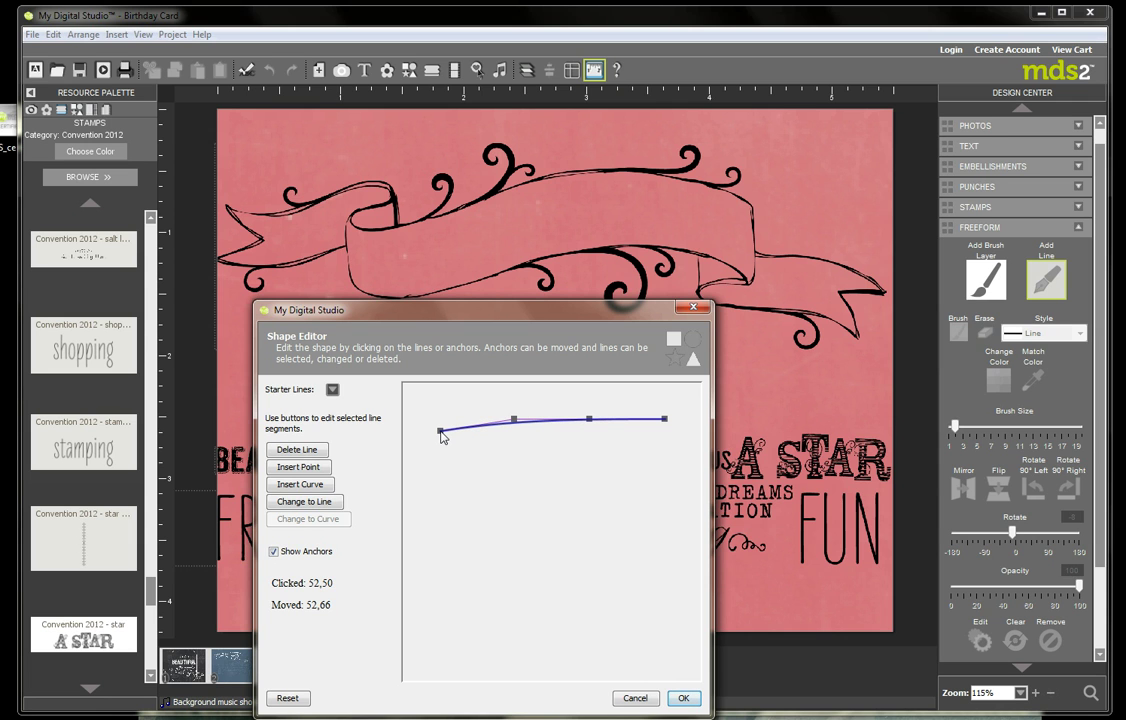
left_click_drag(589, 419, 587, 400)
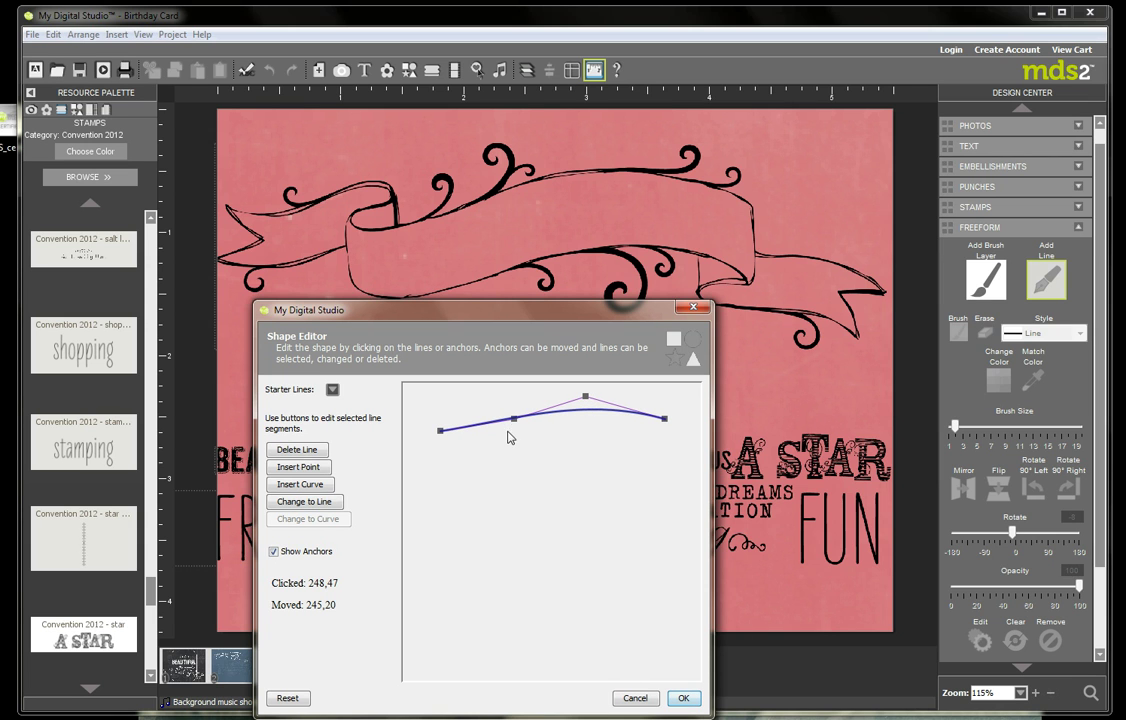
left_click_drag(517, 424, 517, 426)
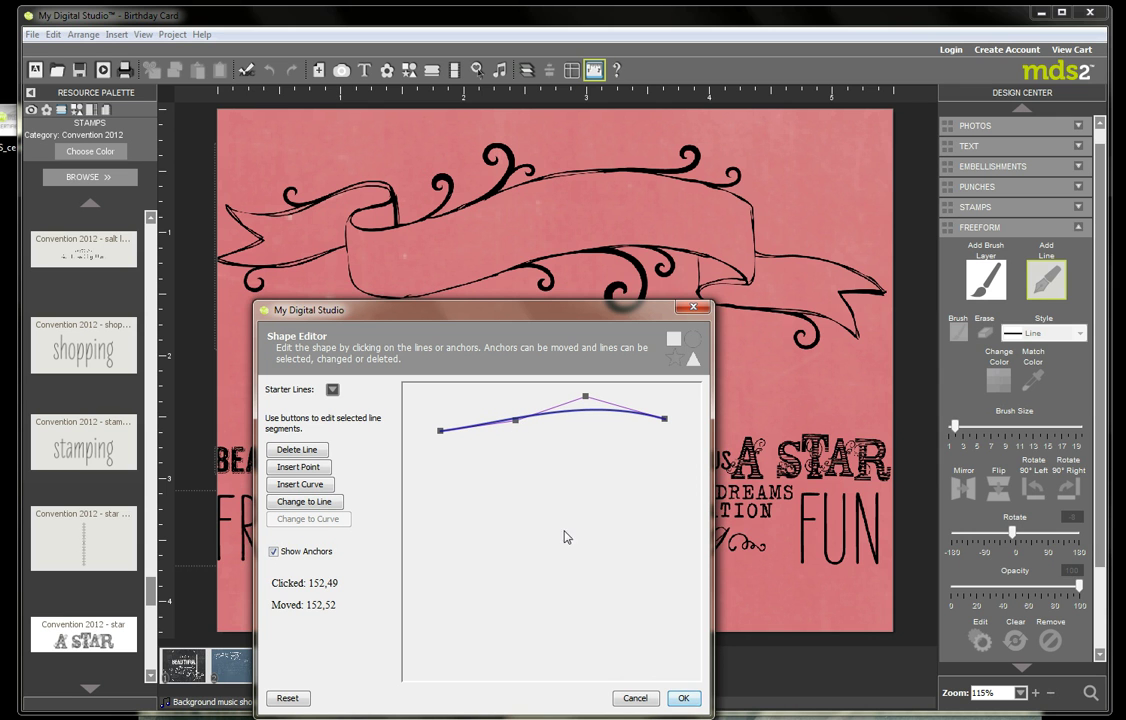
left_click(684, 698)
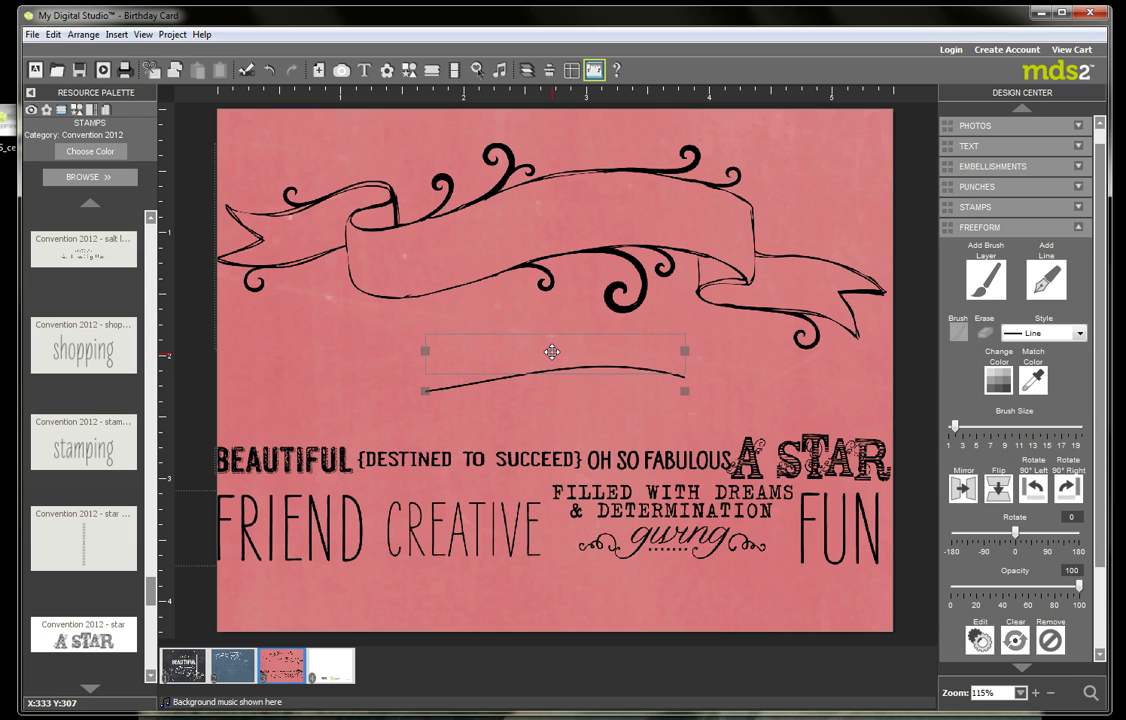
Move the curved line inside the ribbon banner and rotate it to about -6 degrees to follow the banner
left_click_drag(559, 225, 557, 223)
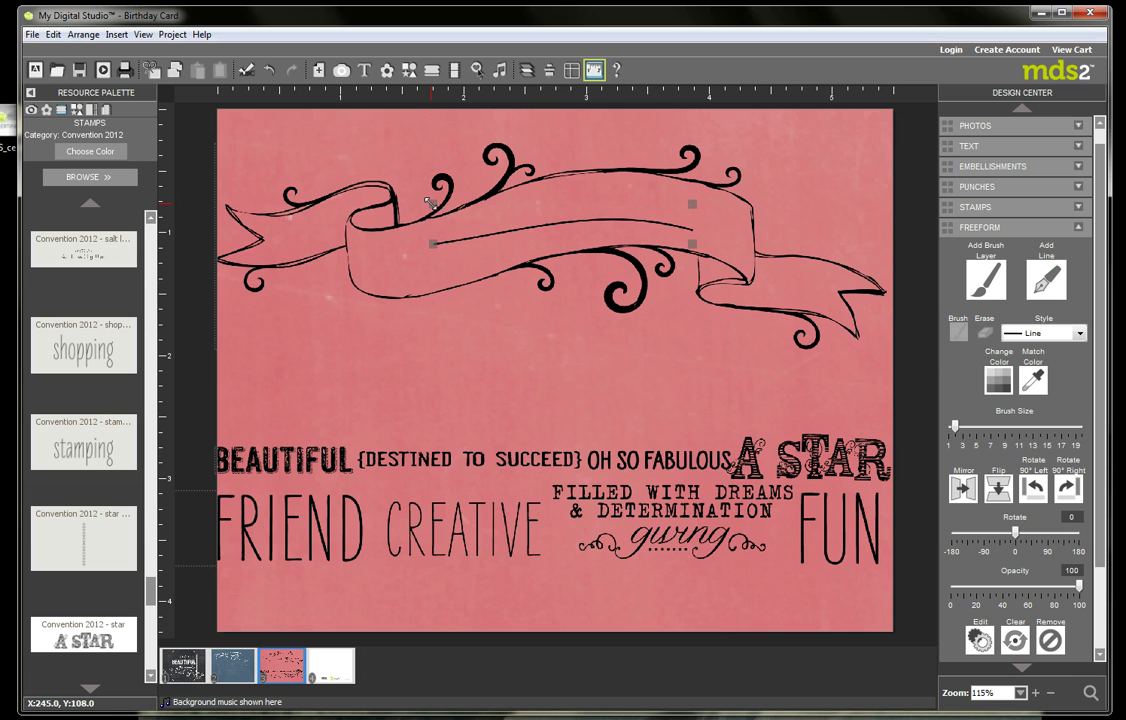
left_click_drag(430, 200, 430, 222)
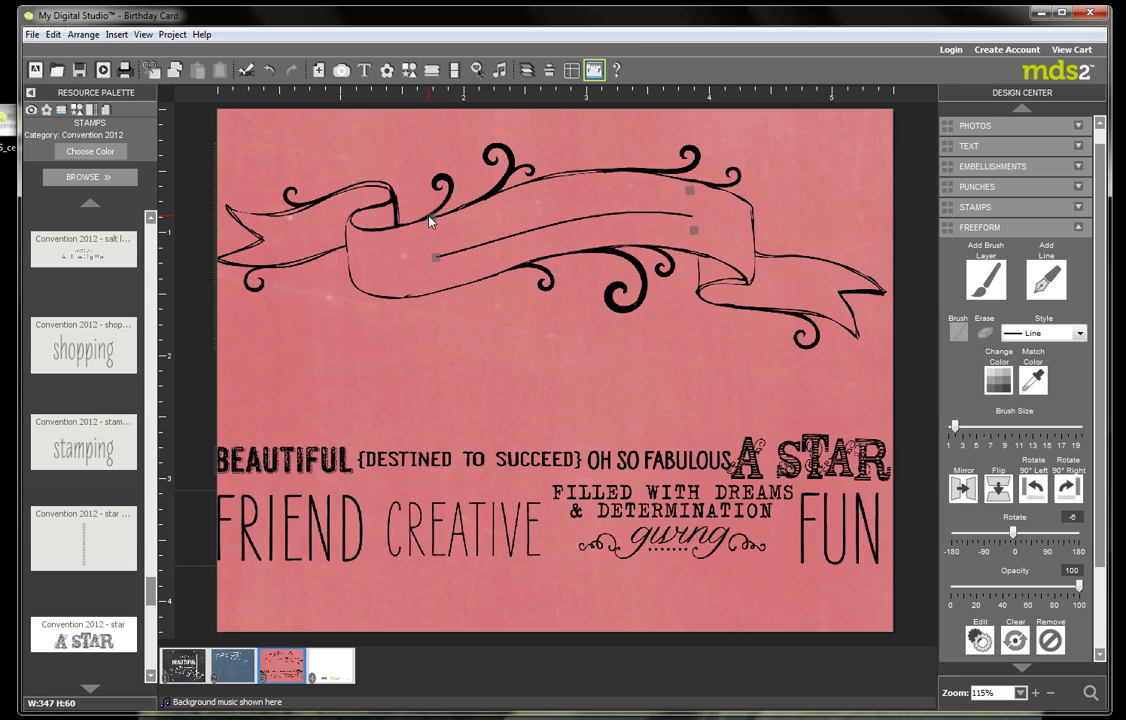
left_click(490, 360)
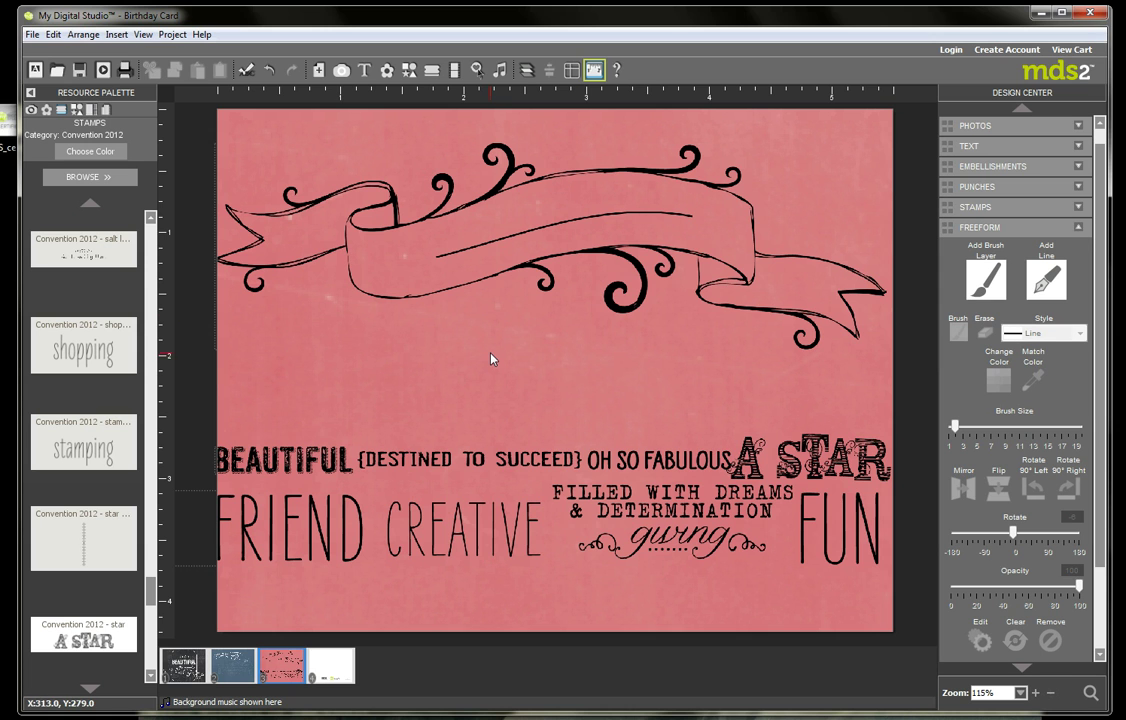
Add a text box to the page with the Gigi font at size 32
left_click(960, 147)
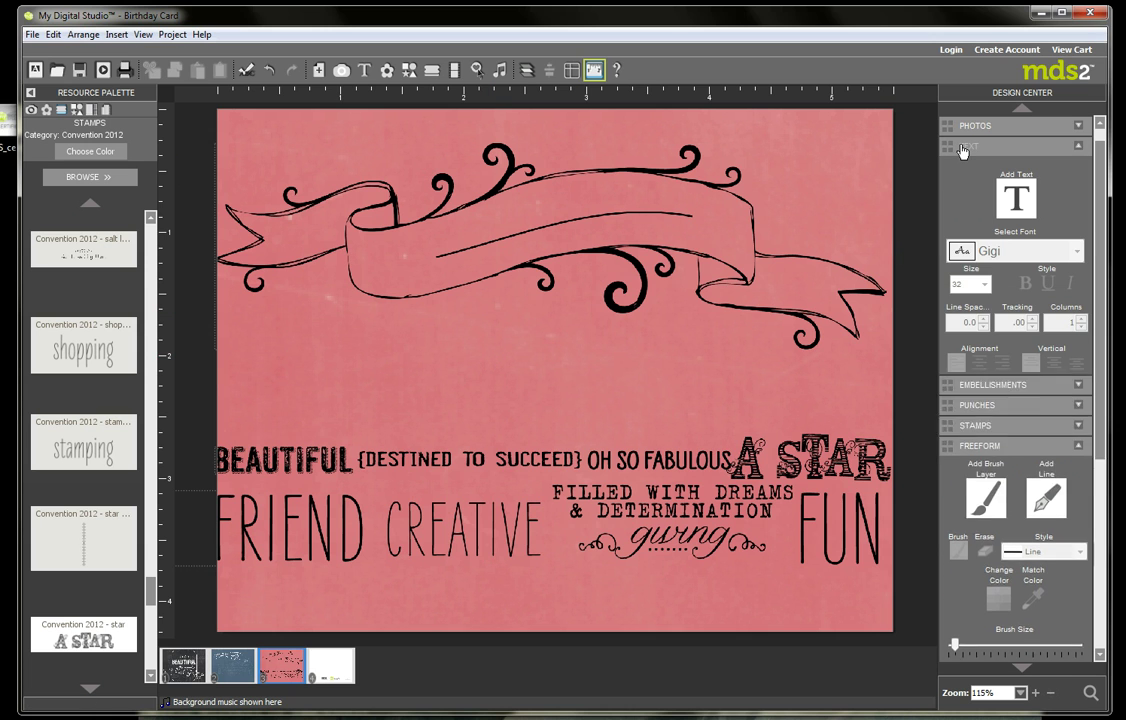
left_click(1015, 199)
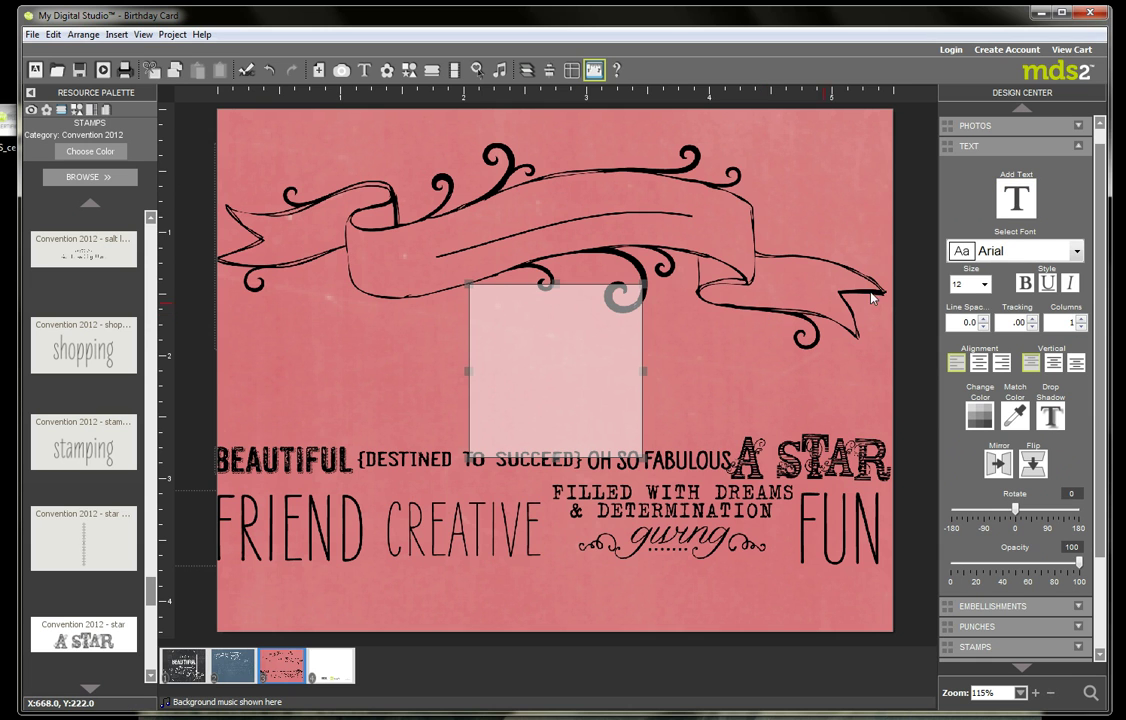
left_click(1077, 251)
scroll(1000, 335, "down", 10)
scroll(1000, 335, "down", 15)
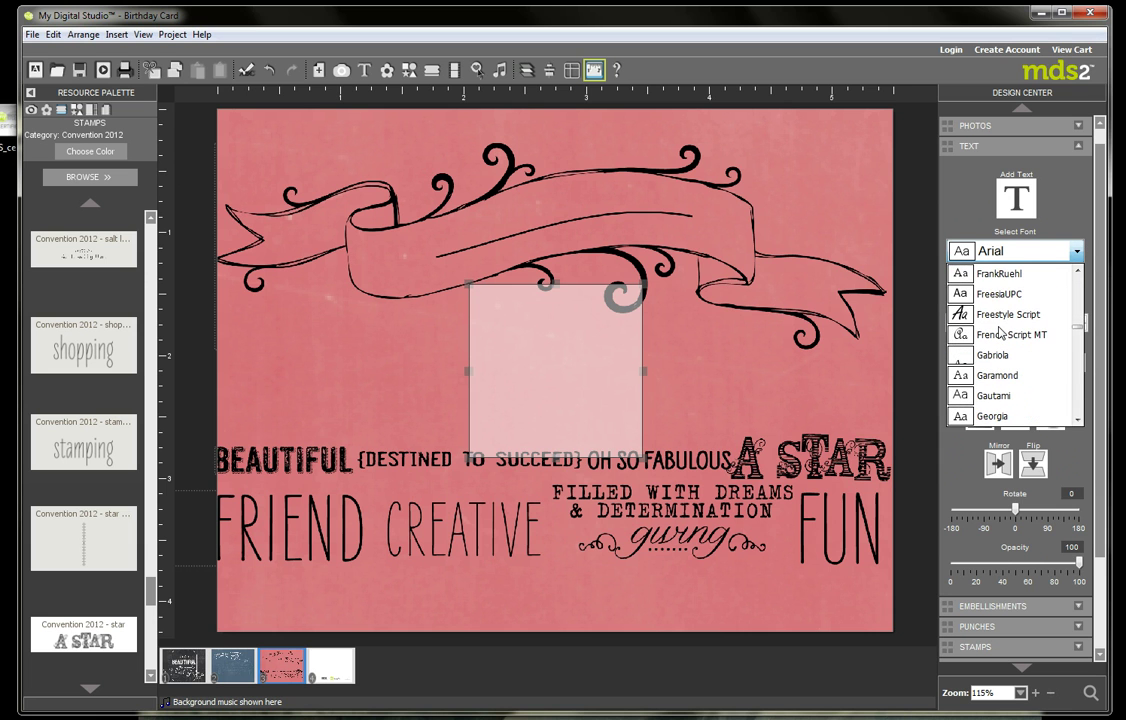
scroll(1000, 335, "down", 3)
left_click(997, 375)
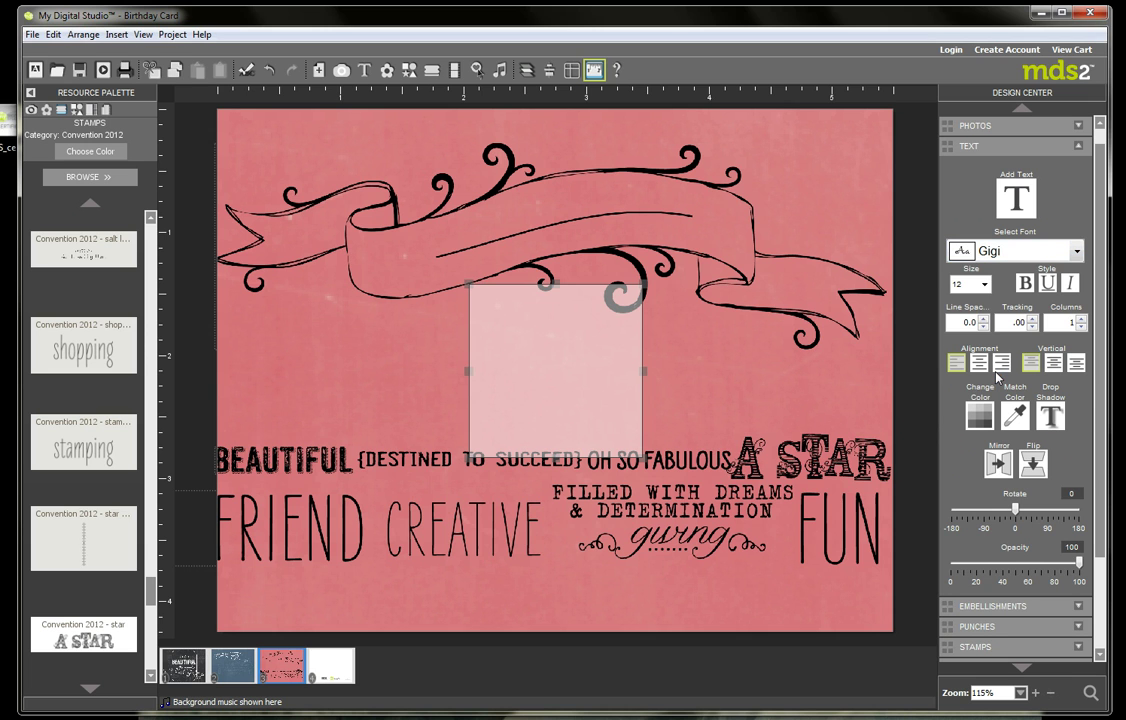
left_click(984, 284)
scroll(975, 330, "down", 2)
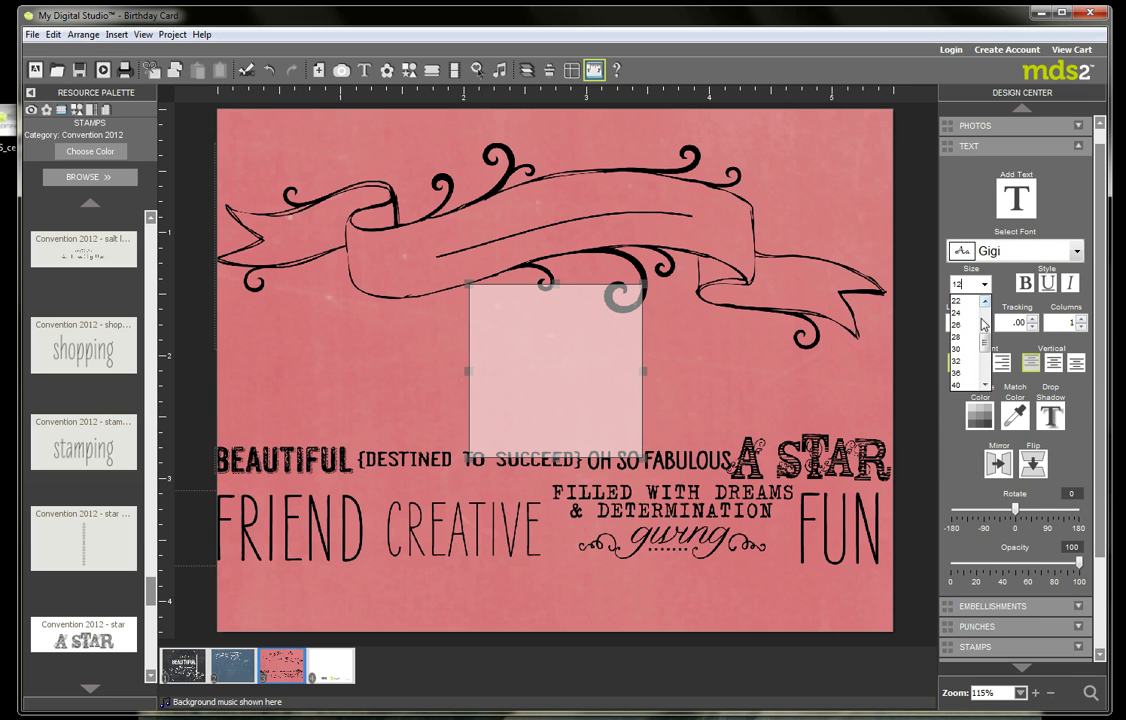
left_click(964, 361)
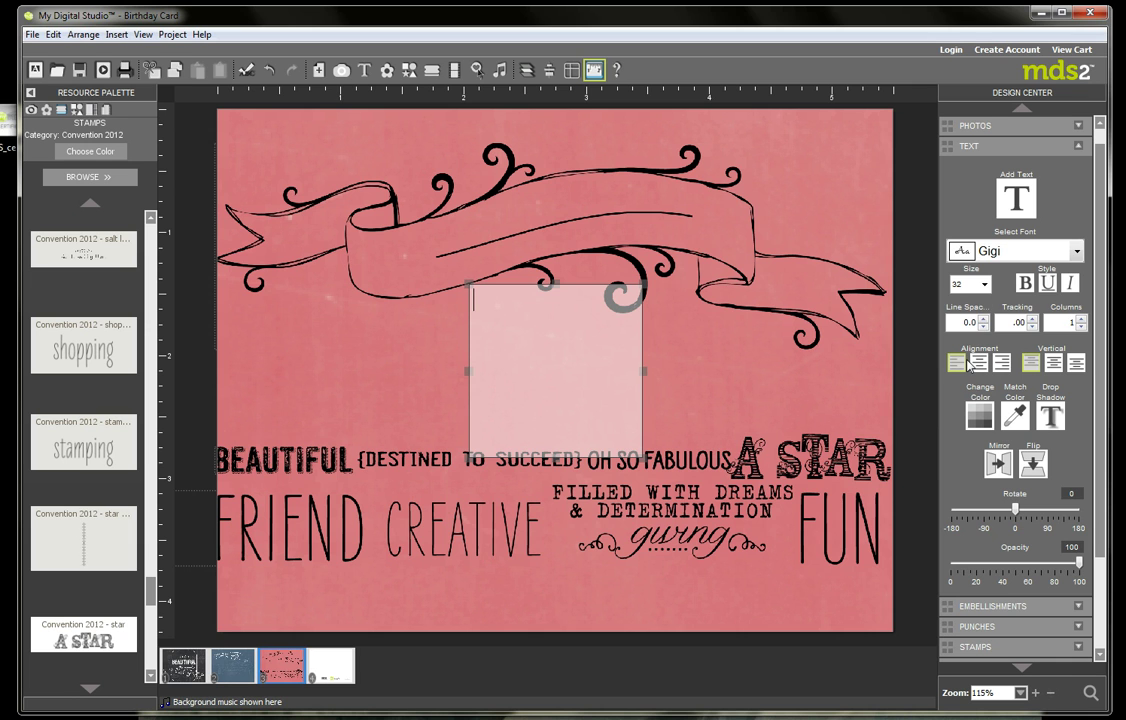
Enter "Happy Birthday" in the text box and widen the box on both sides until the text fits on one line
type("Happy")
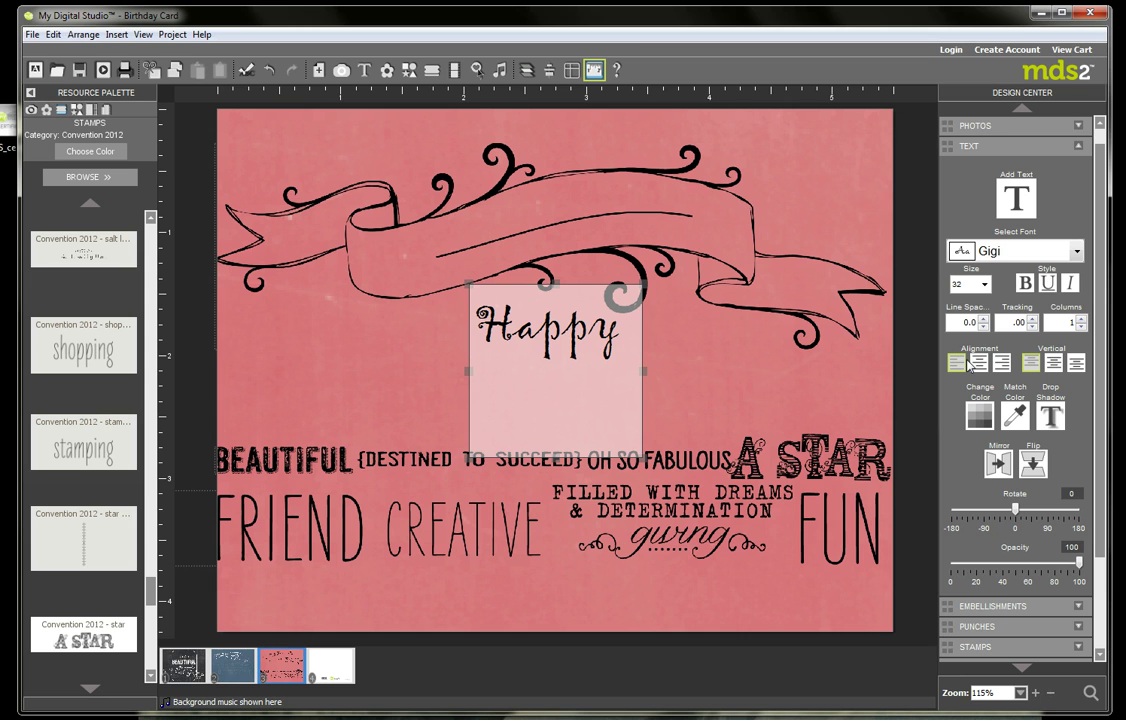
left_click_drag(643, 370, 795, 366)
type("Birth")
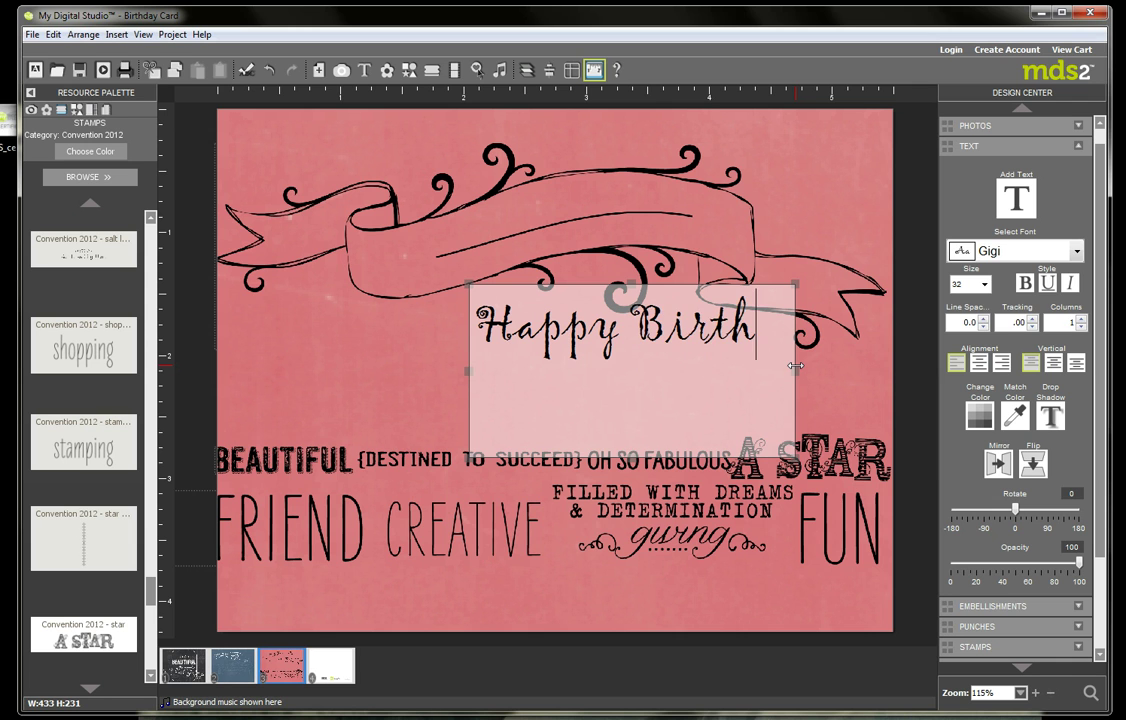
type("day")
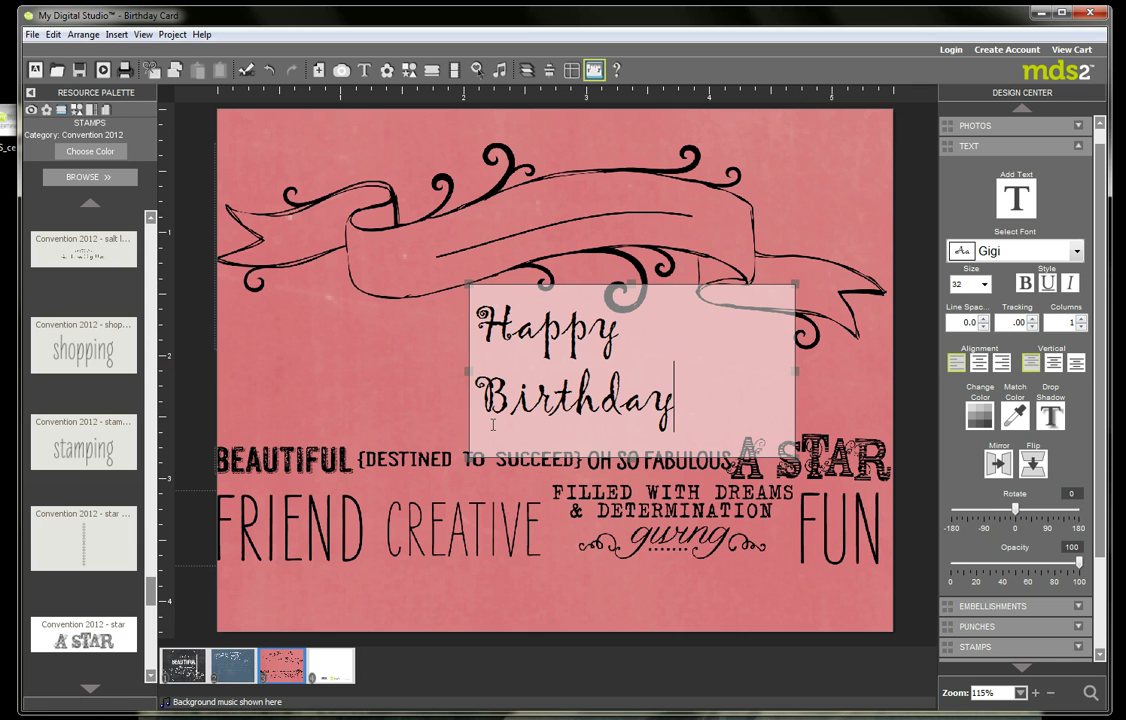
left_click_drag(467, 370, 424, 374)
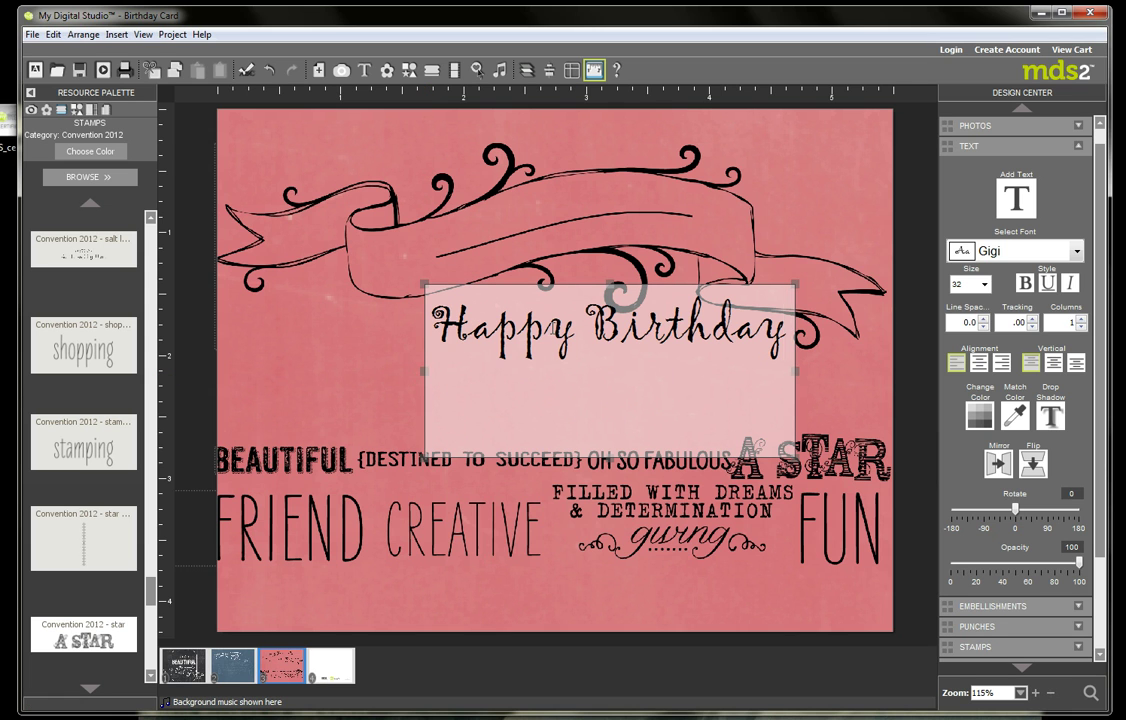
Set the whole "Happy Birthday" text to size 26 and shorten its box to about 89 high
key("shift+Left")
key("shift+Left")
key("shift+Left")
key("shift+Left")
key("shift+Left")
key("shift+Left")
key("shift+Left")
key("shift+Left")
key("shift+Left")
key("shift+Left")
key("shift+Left")
key("shift+Left")
key("shift+Left")
key("shift+Left")
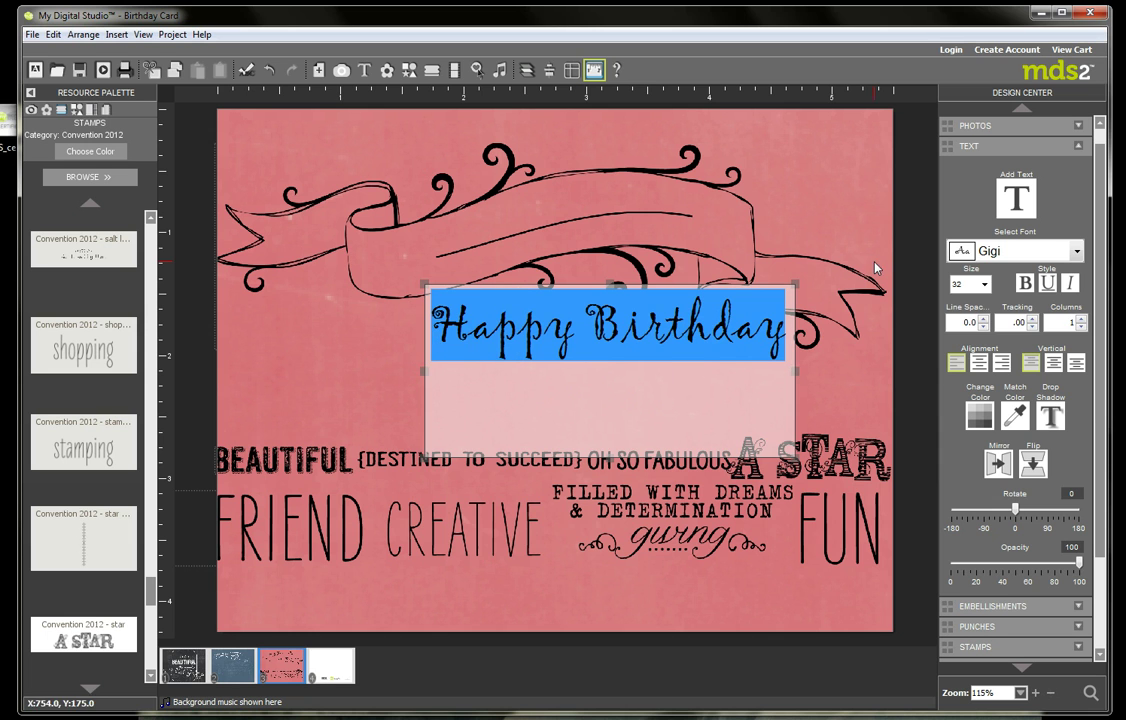
left_click(984, 284)
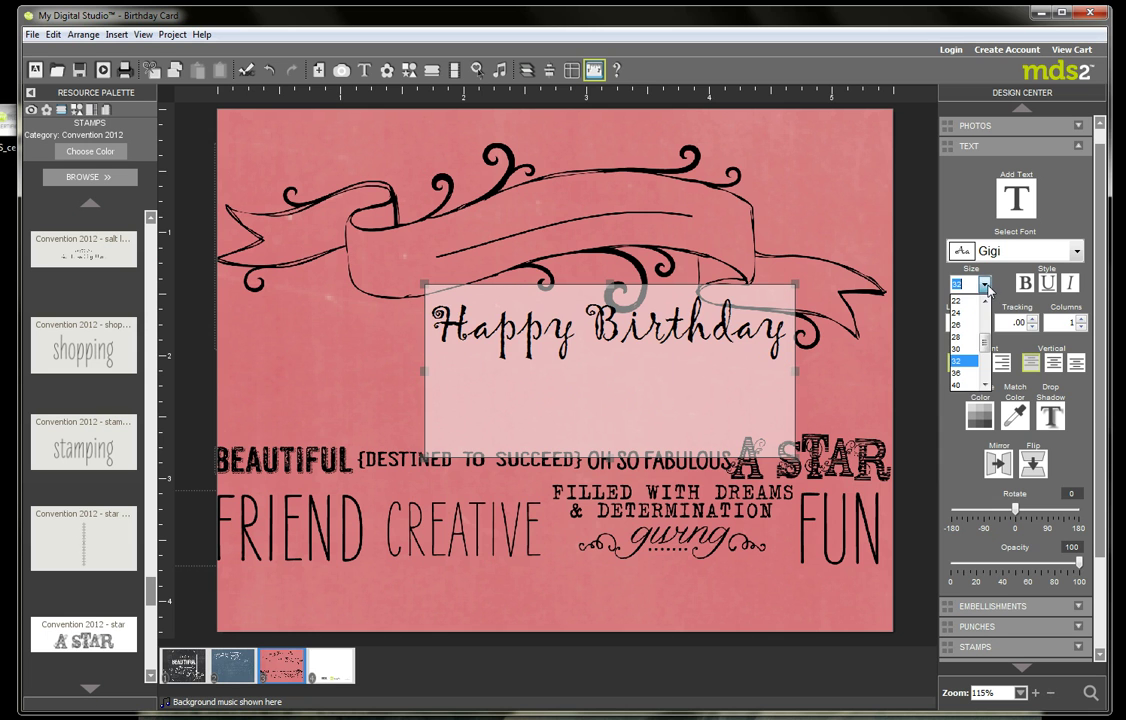
left_click(966, 338)
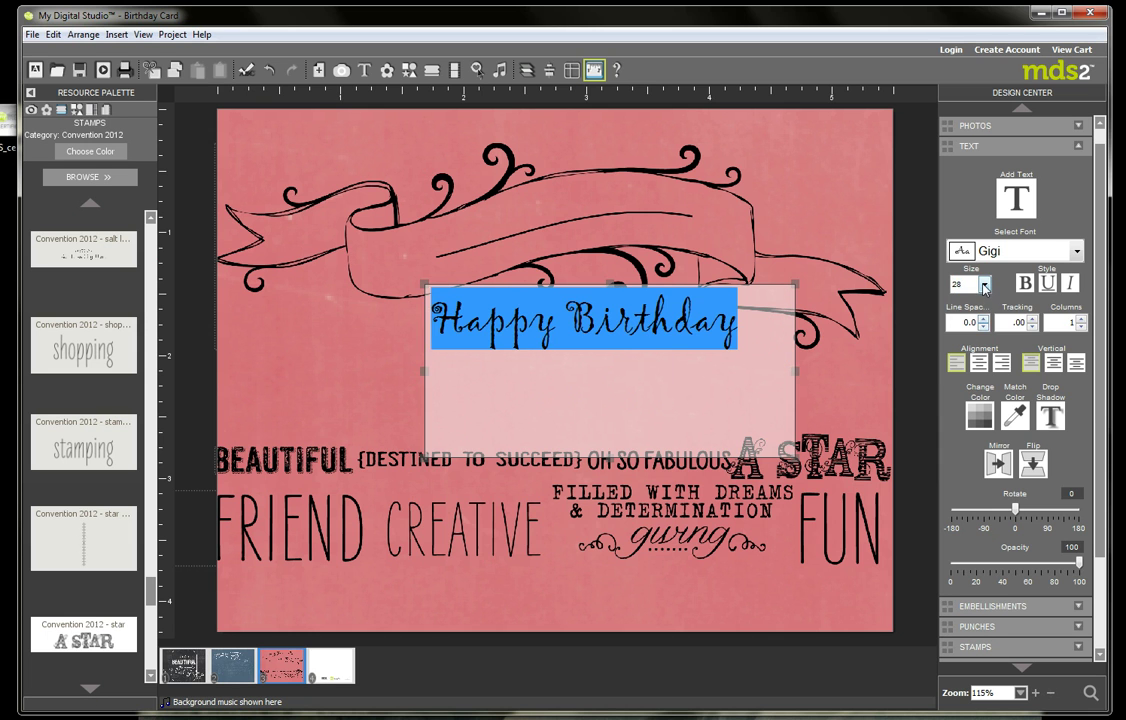
left_click(984, 287)
left_click(966, 325)
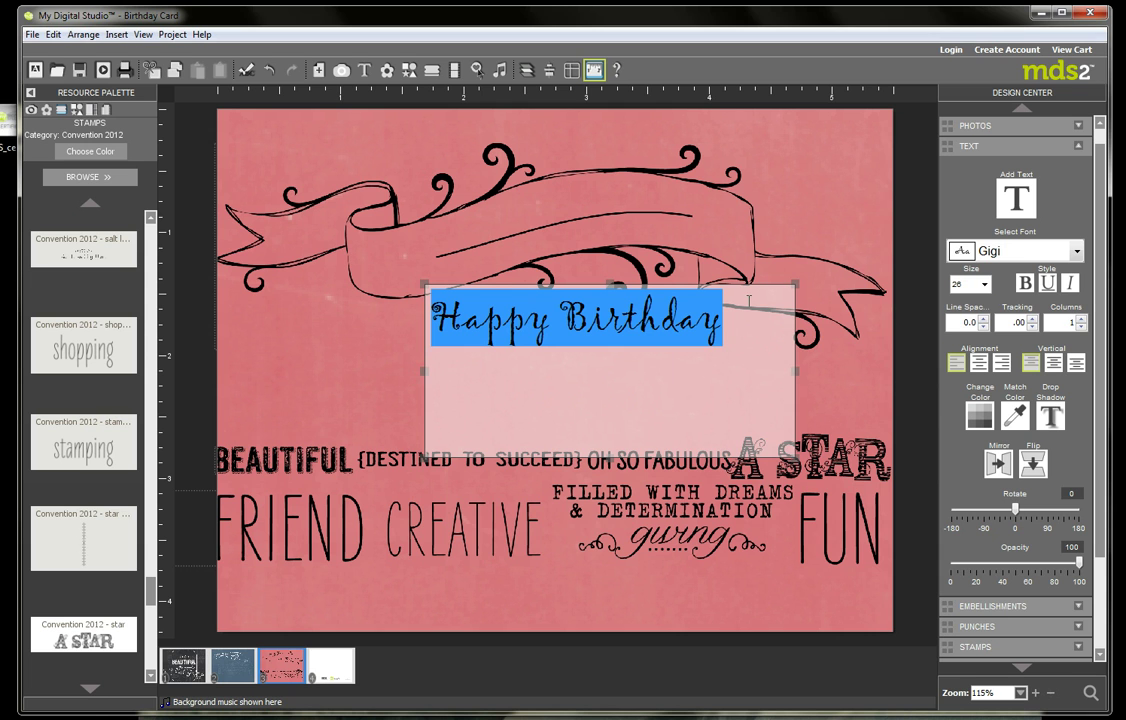
left_click_drag(608, 460, 605, 361)
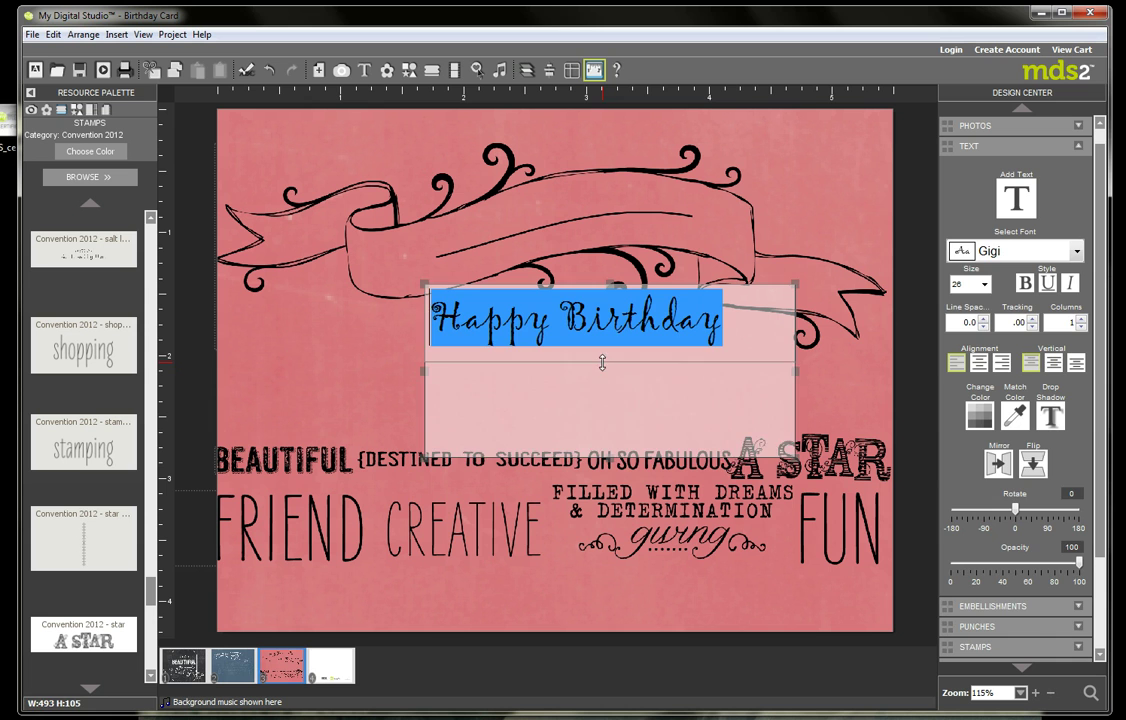
left_click(309, 390)
Select the "Happy Birthday" text together with the curved line and attach the text to the shape
left_click(557, 315)
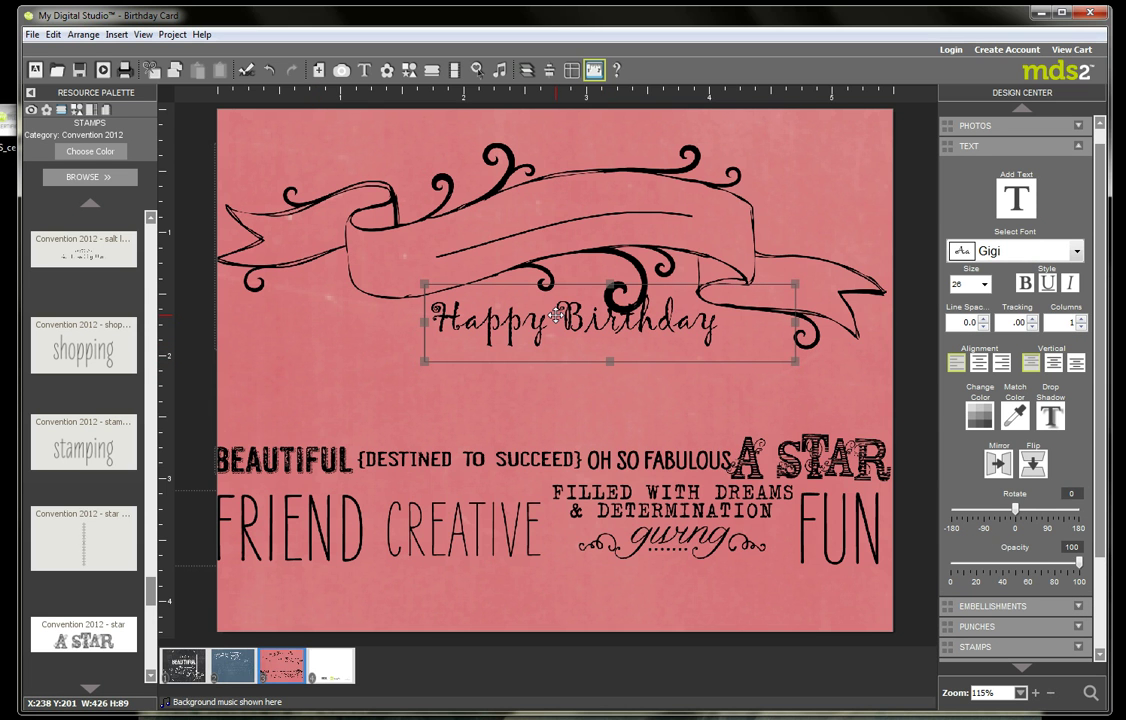
right_click(522, 231)
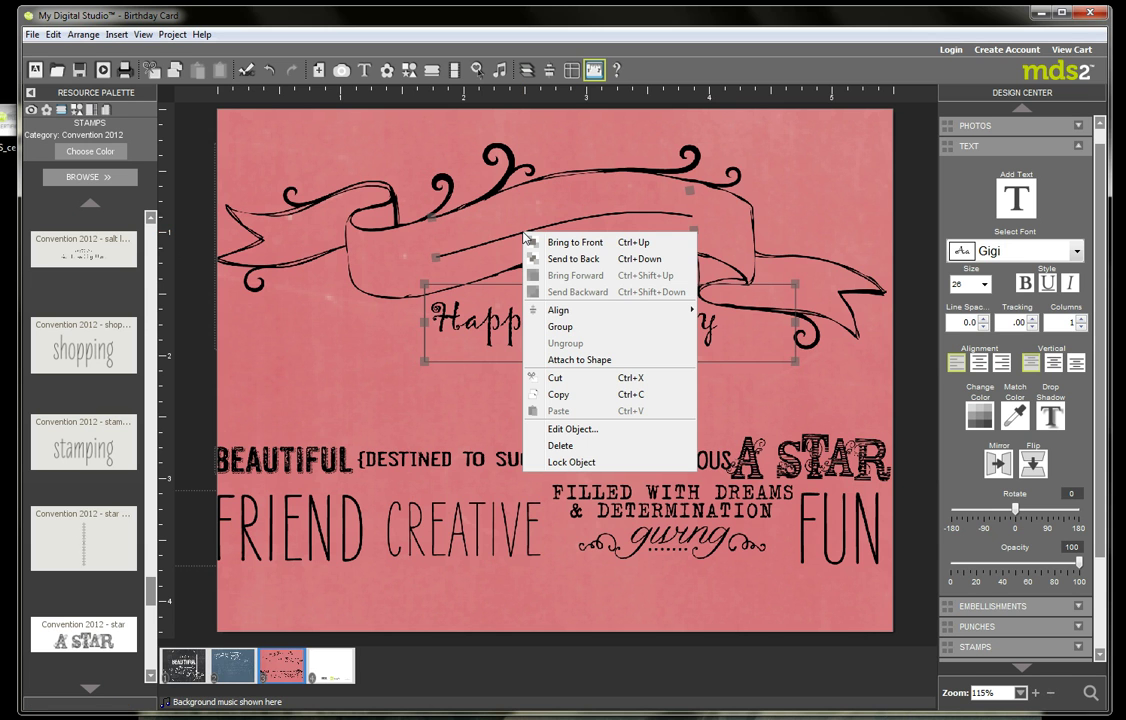
left_click(563, 360)
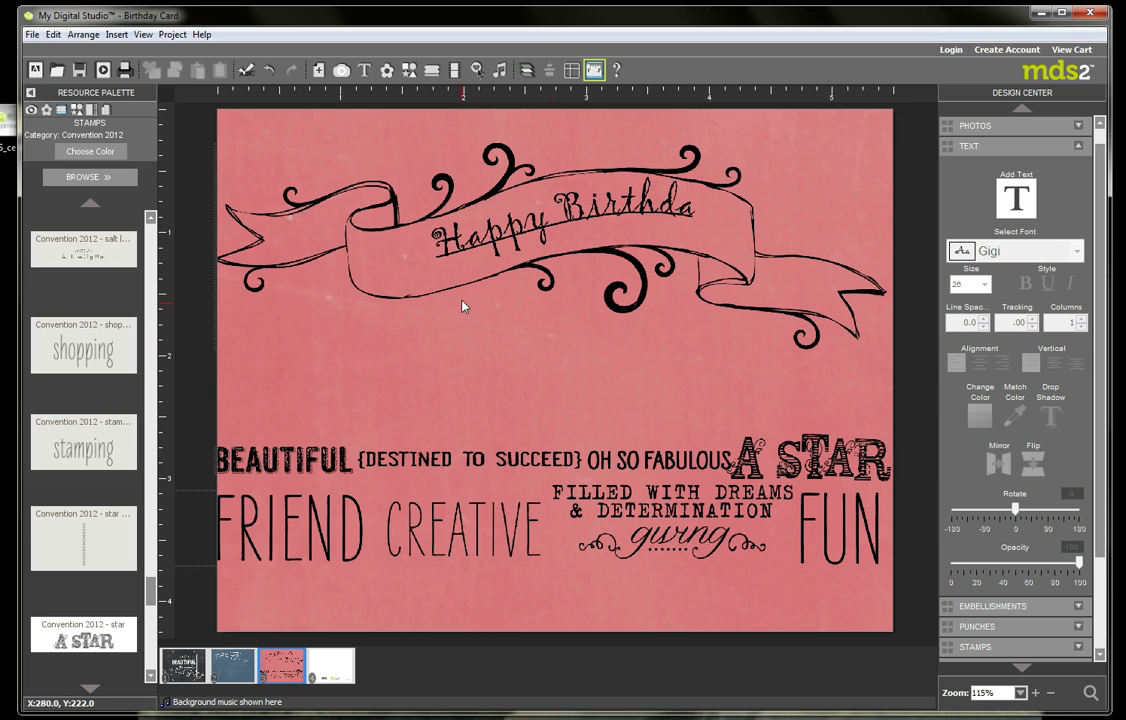
Reduce the attached "Happy Birthday" text to size 22 in the Text Editor
left_click(688, 214)
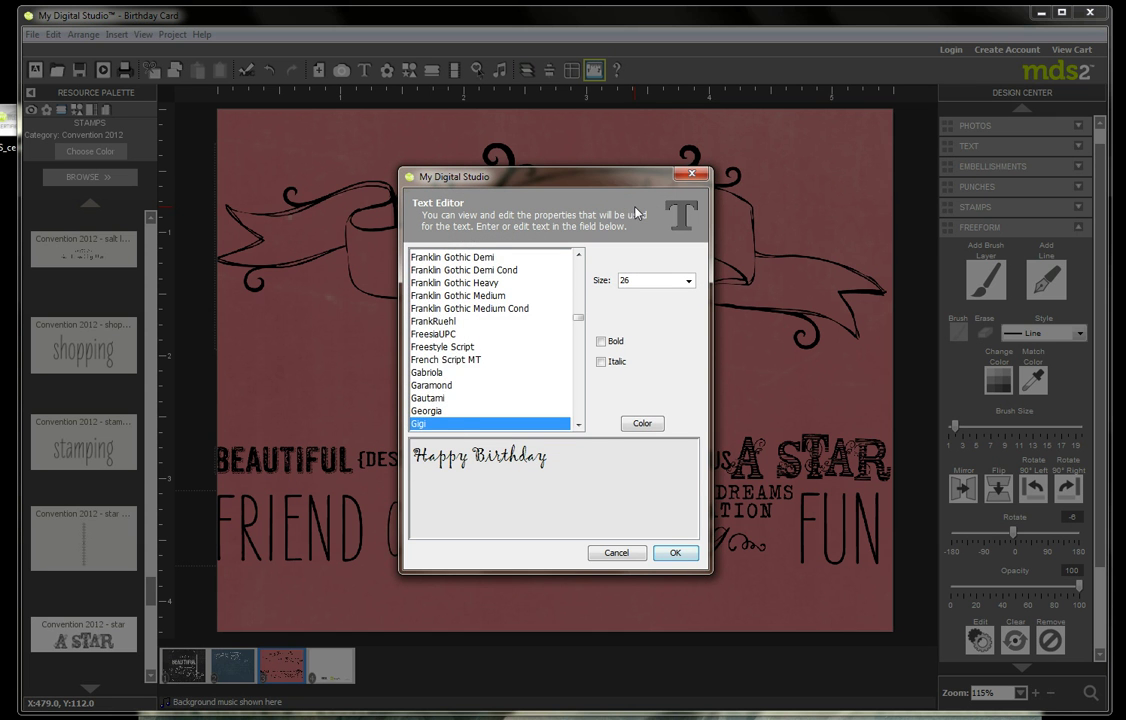
left_click(688, 281)
left_click(690, 296)
left_click(690, 296)
left_click(690, 296)
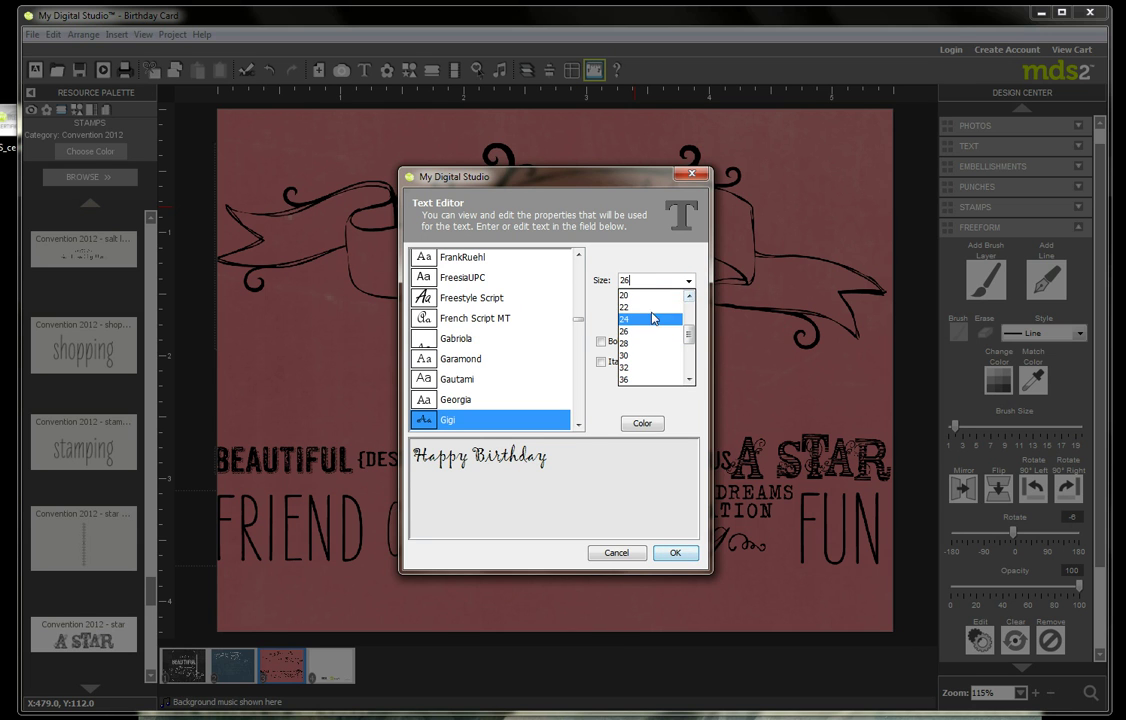
left_click(655, 309)
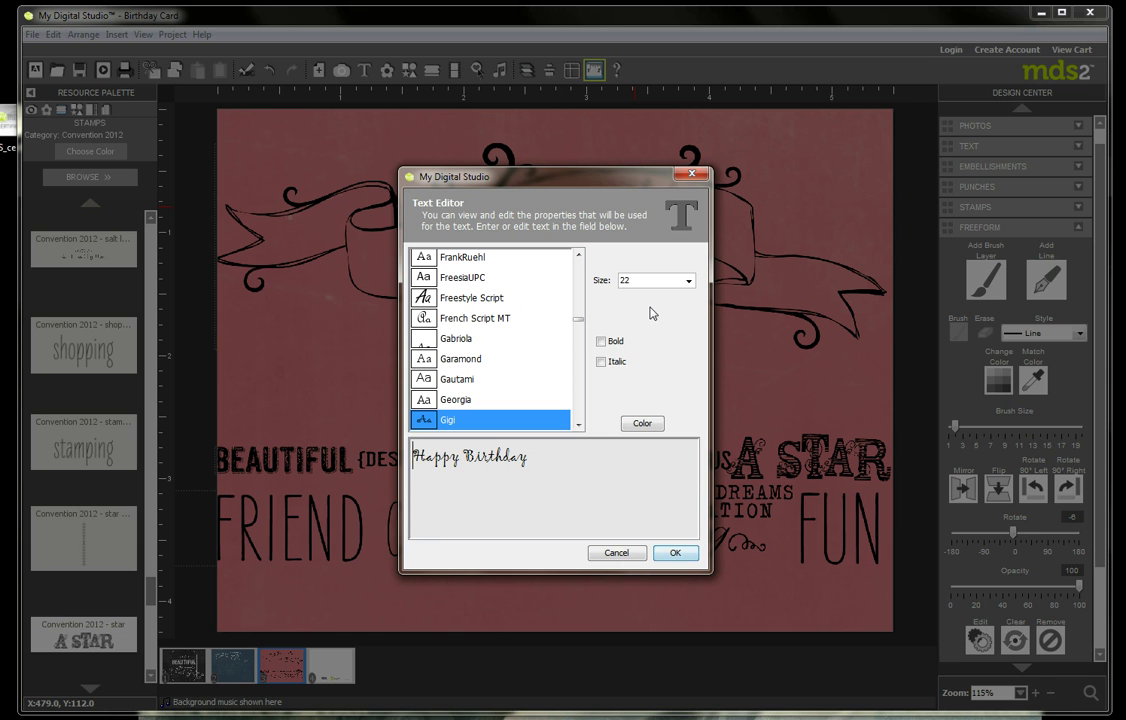
left_click(676, 553)
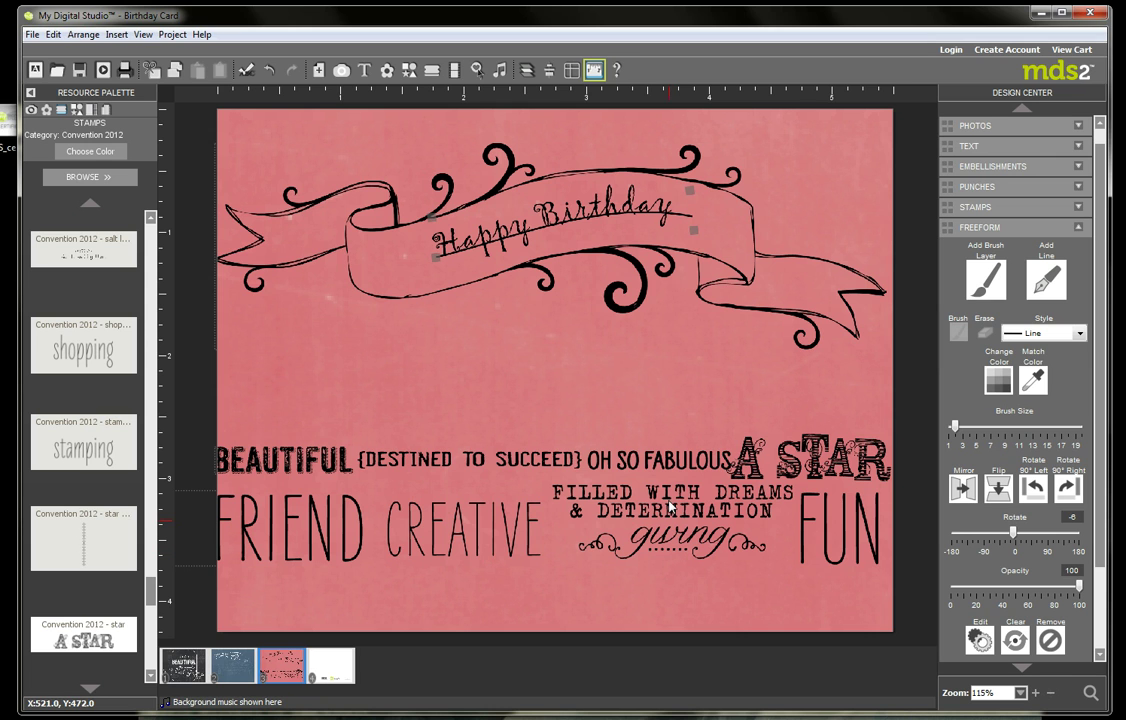
Hide the curved line under the "Happy Birthday" text in its Line Settings and deselect it
right_click(556, 218)
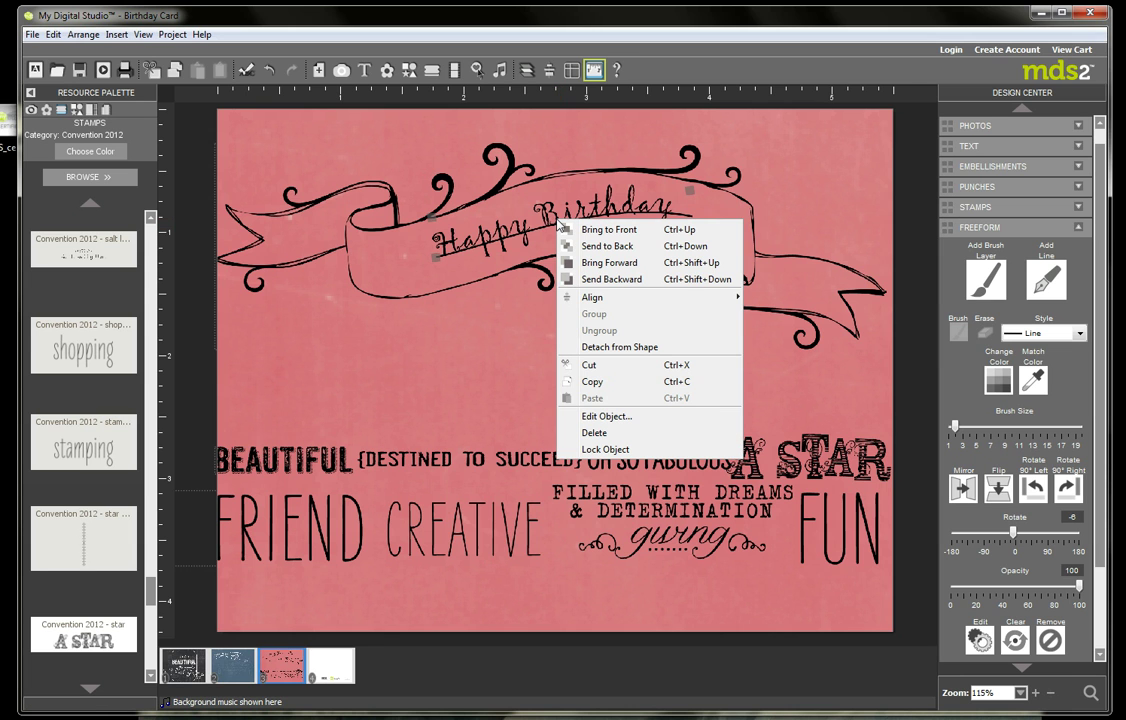
left_click(607, 416)
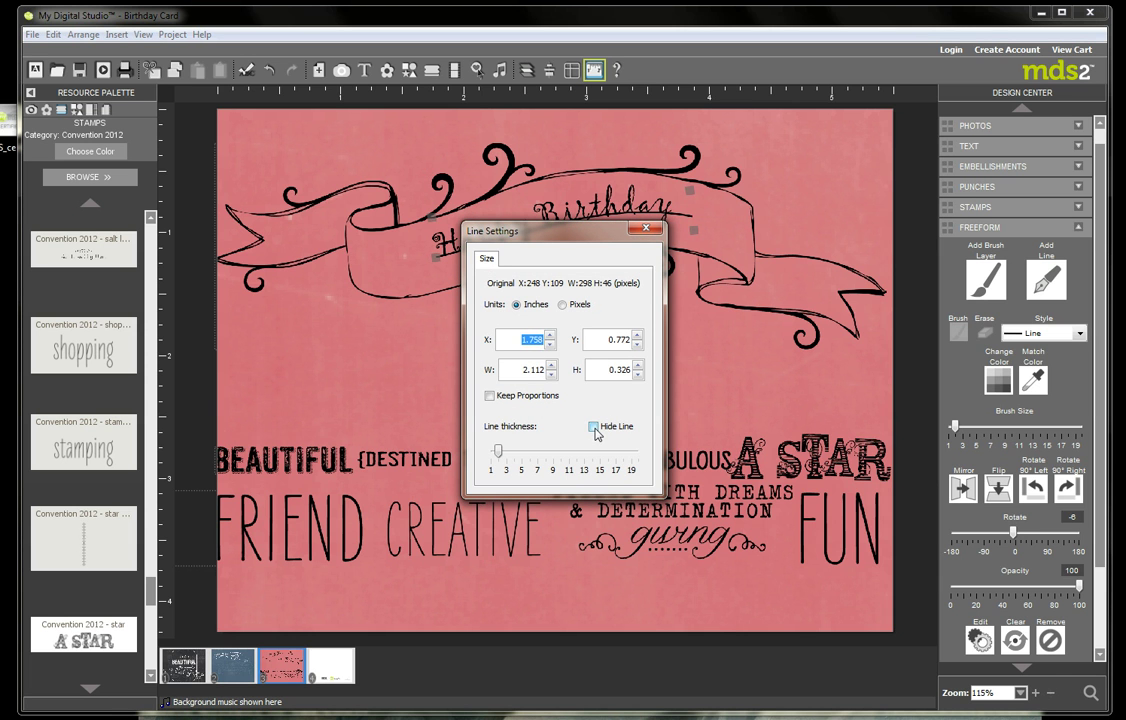
left_click(594, 428)
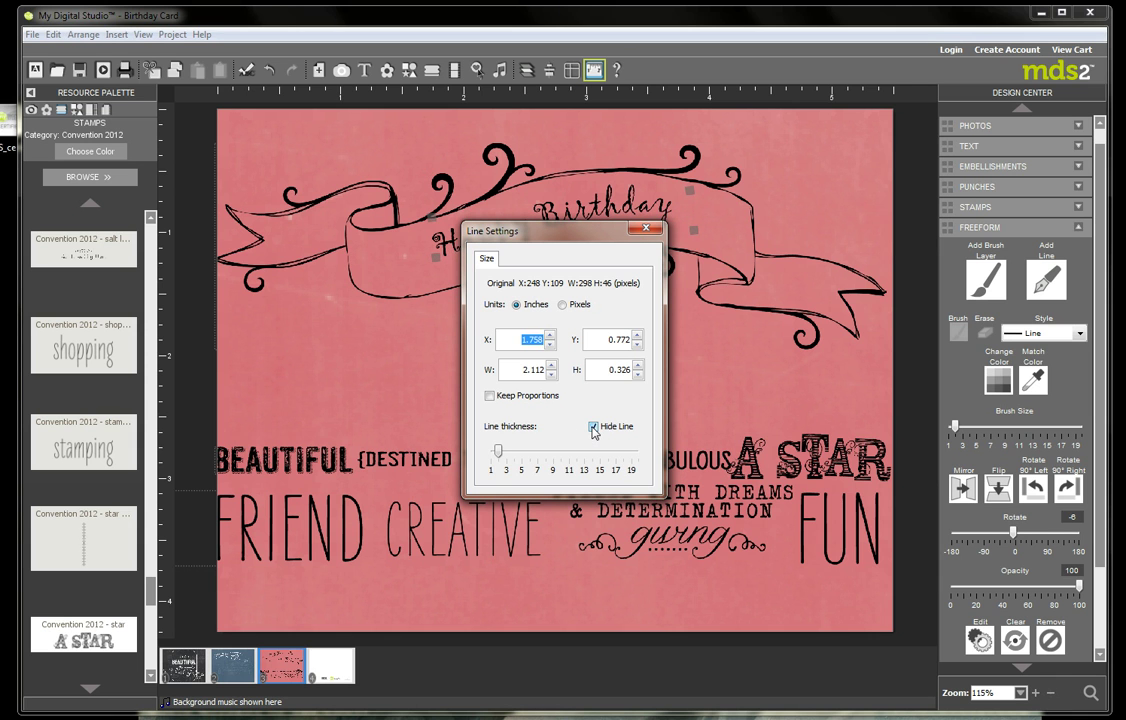
left_click(645, 228)
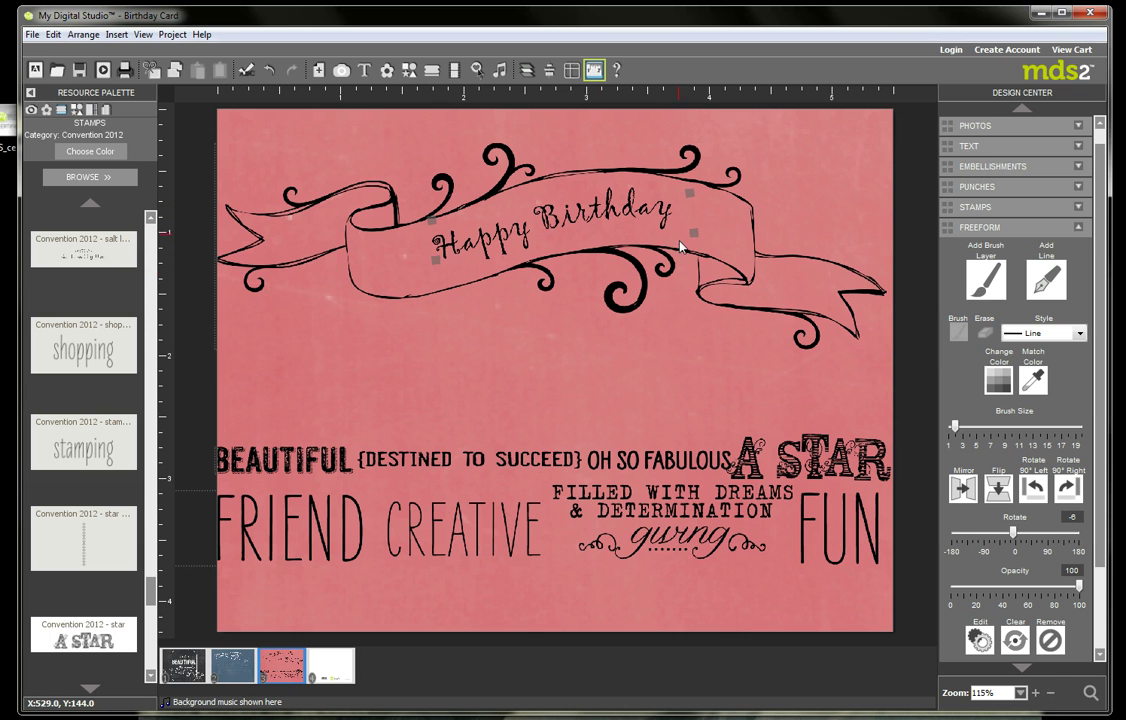
left_click(673, 381)
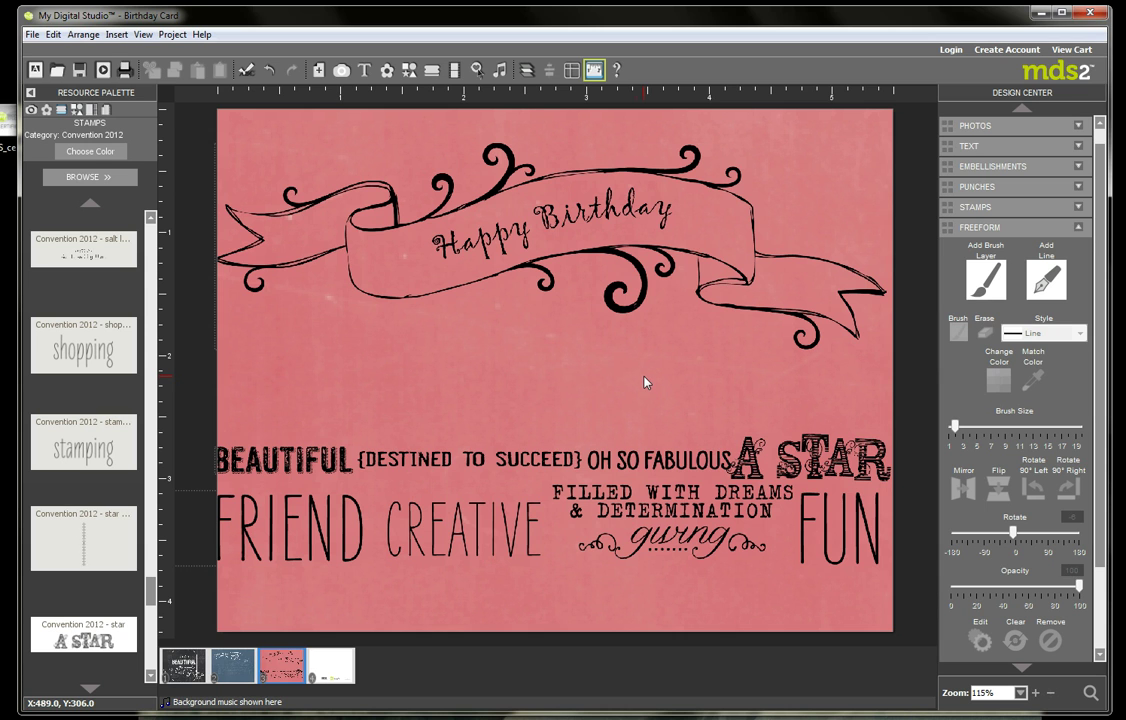
Select all the word stamps below the ribbon banner, from "Beautiful" to "Fun", and group them
left_click(296, 461)
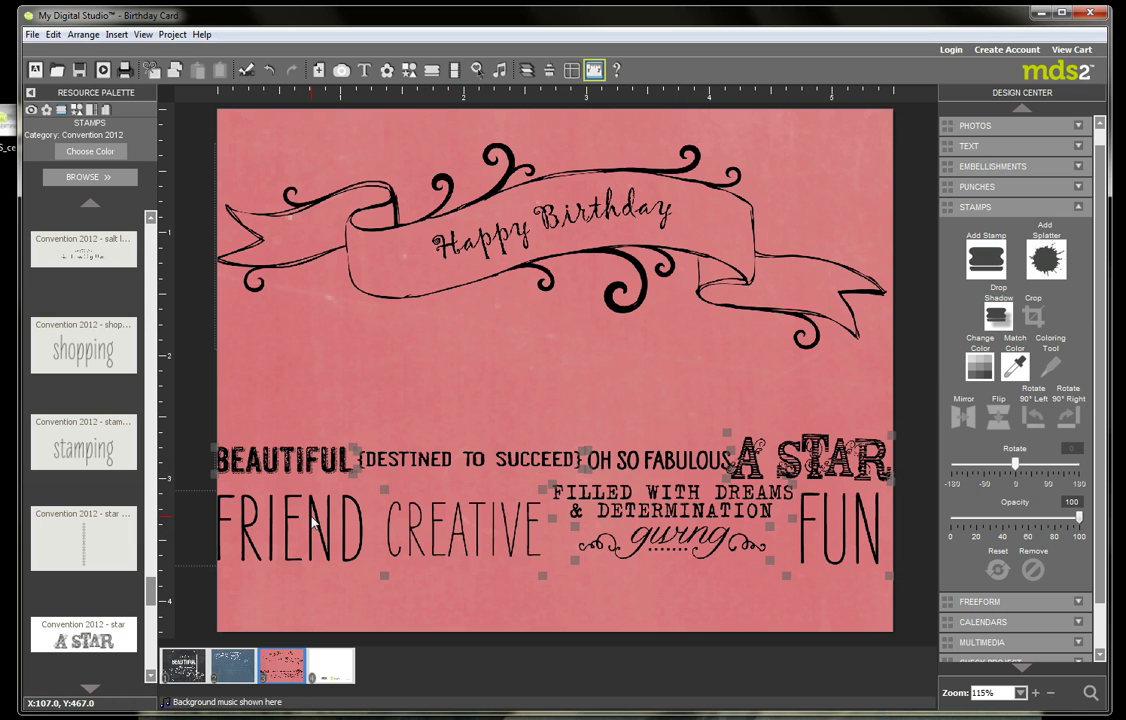
right_click(490, 507)
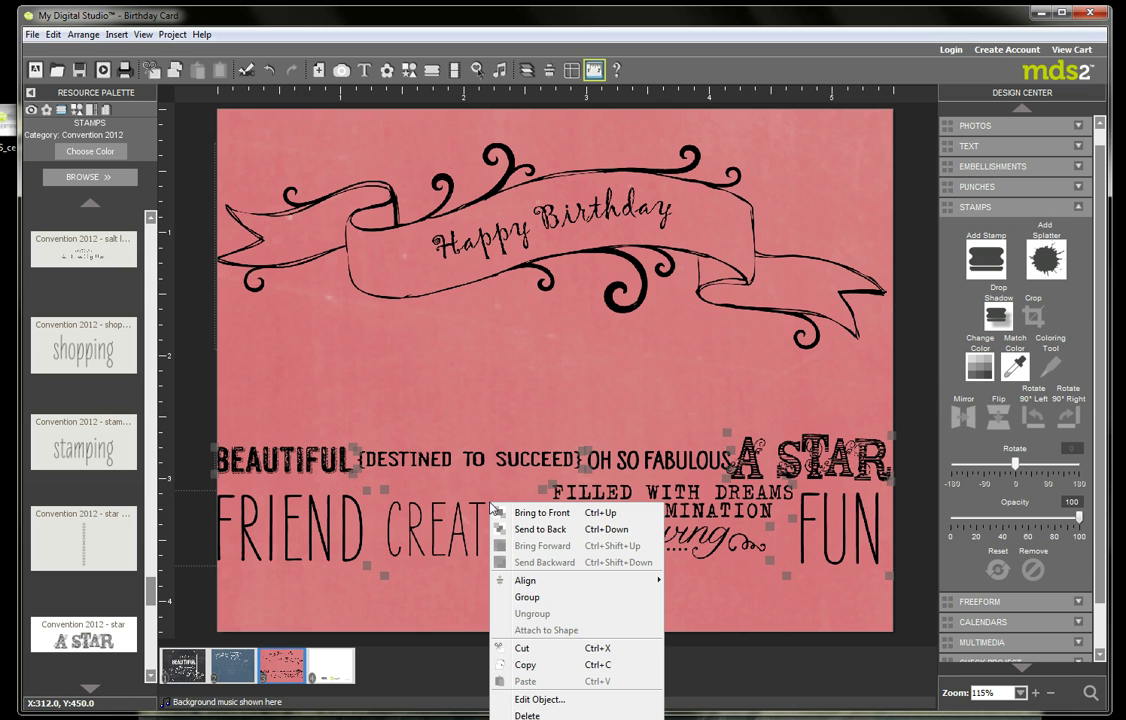
left_click(526, 597)
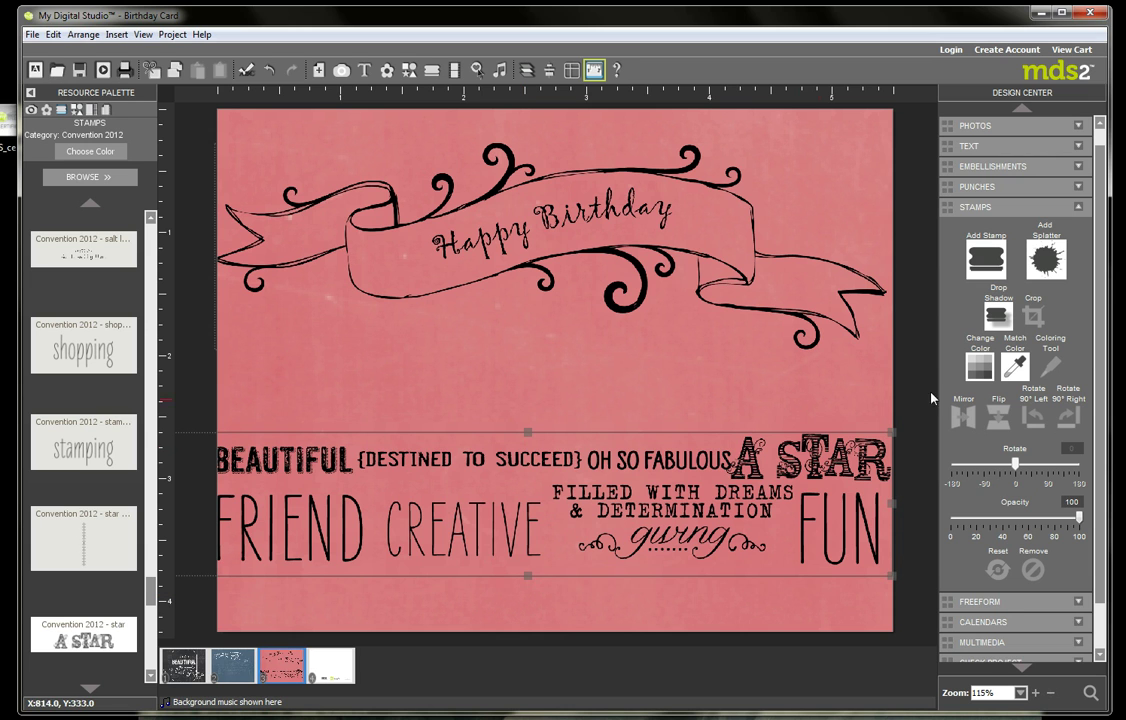
Recolor the grouped word stamps with the "W" swatch from the Stampin' Up! color palette
left_click(978, 369)
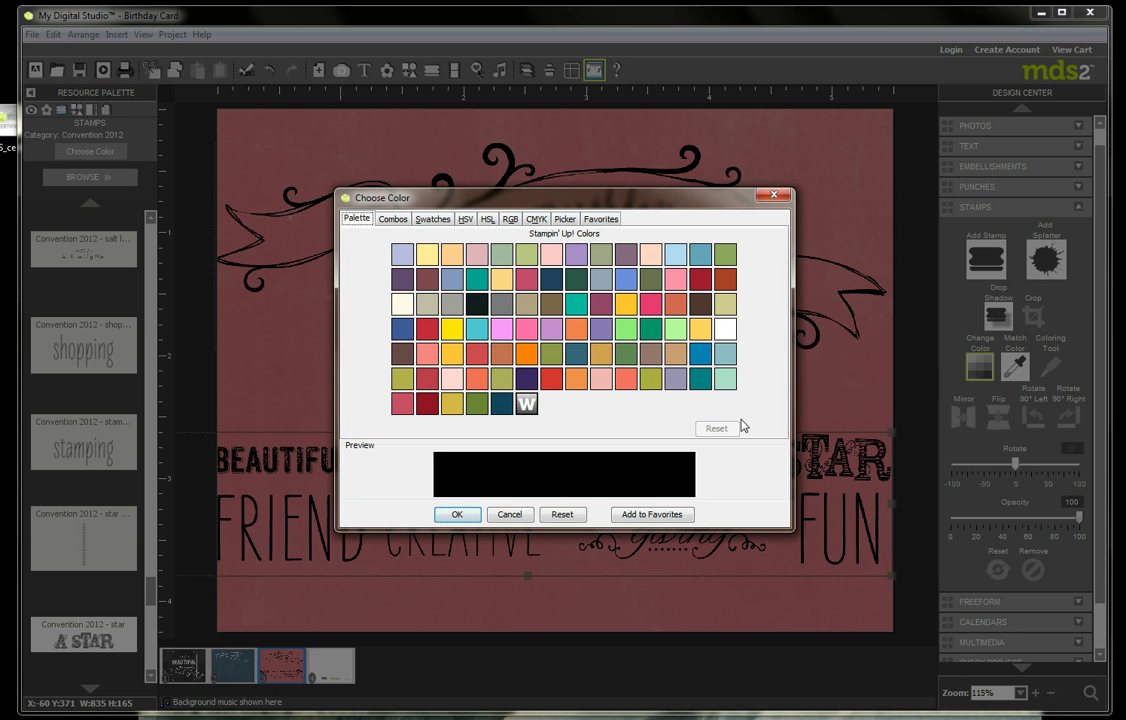
left_click(527, 403)
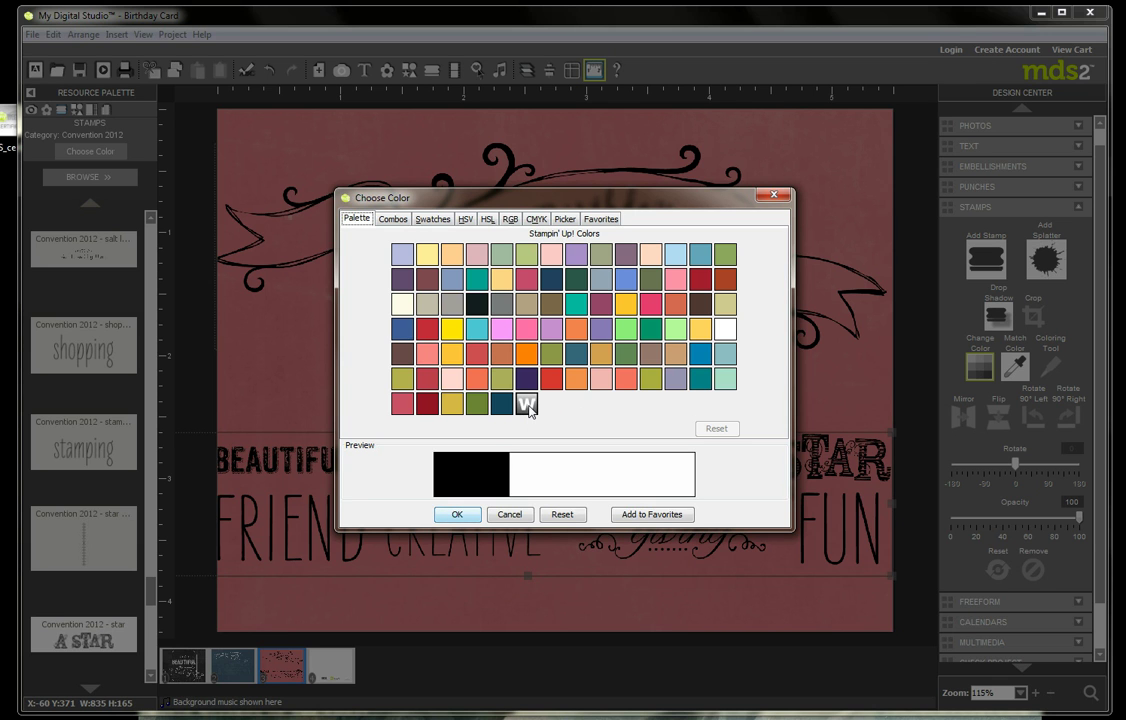
left_click(457, 514)
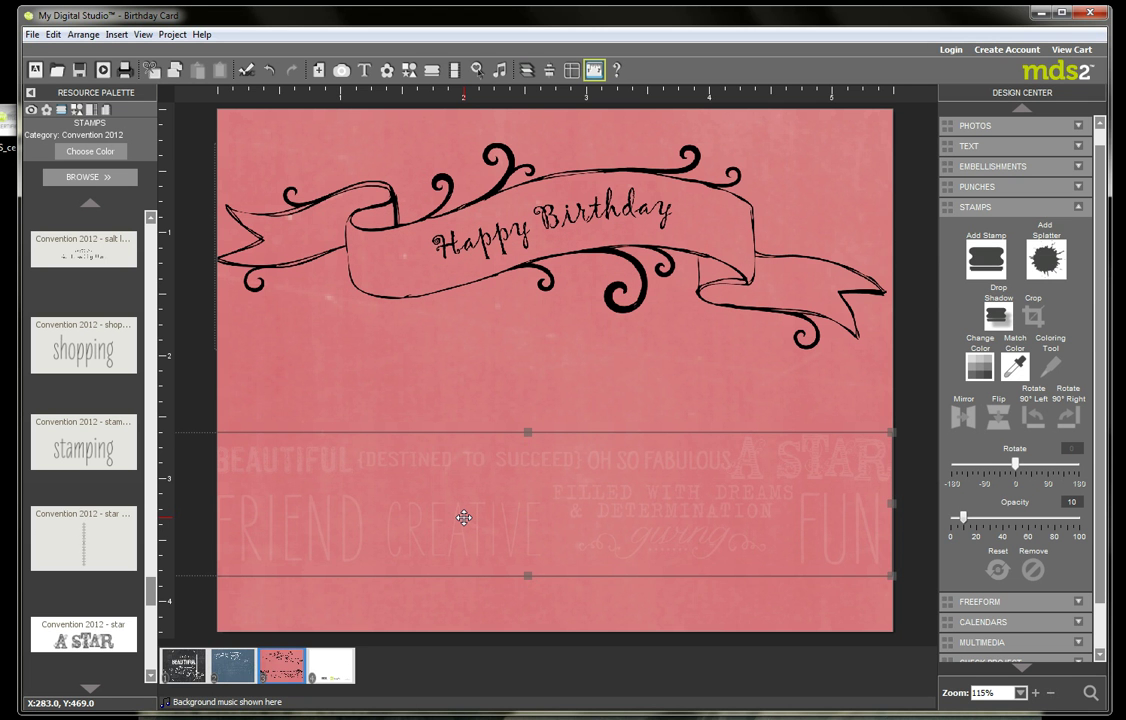